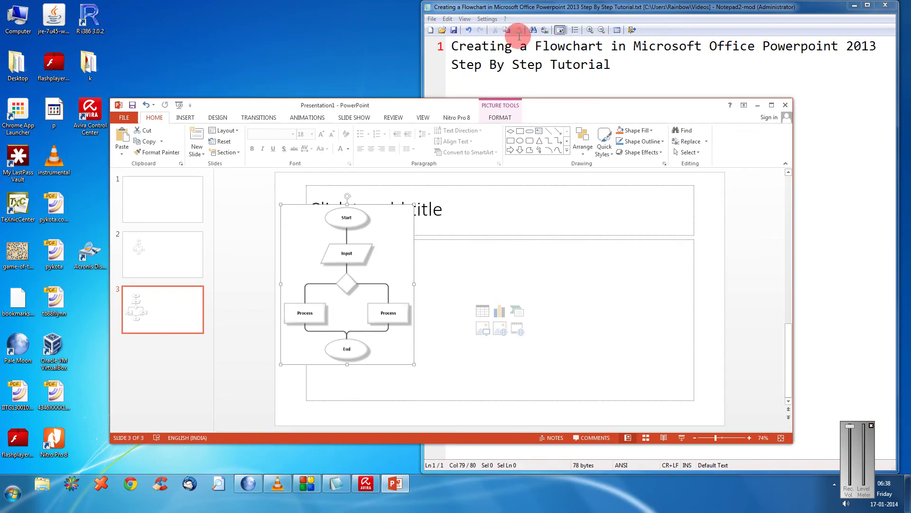
Step: Bring the PowerPoint presentation window to the front
click(626, 46)
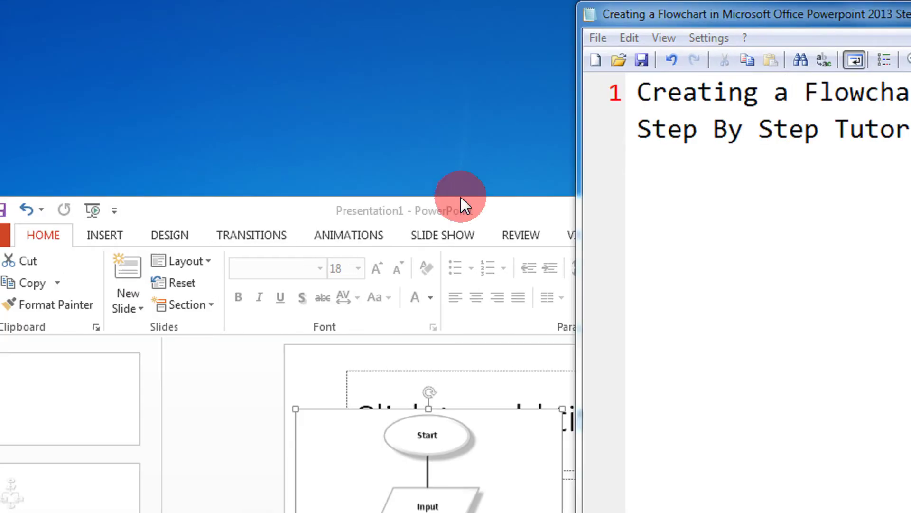
click(487, 211)
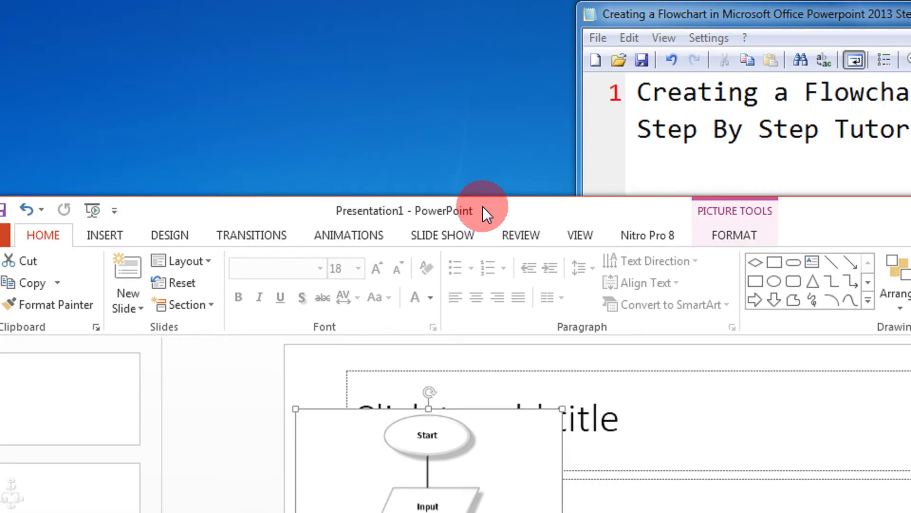
click(605, 449)
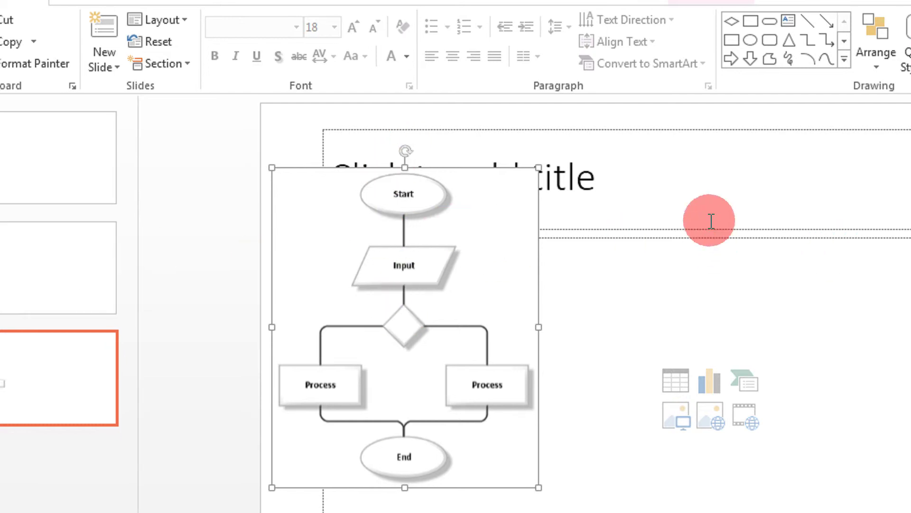
Step: Delete slide 3's title and content placeholders, leaving only the flowchart picture
click(720, 127)
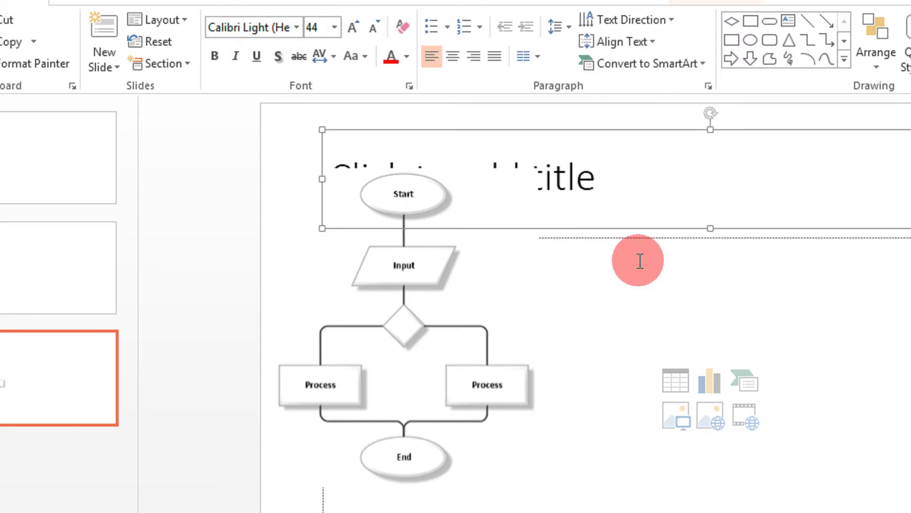
key(Delete)
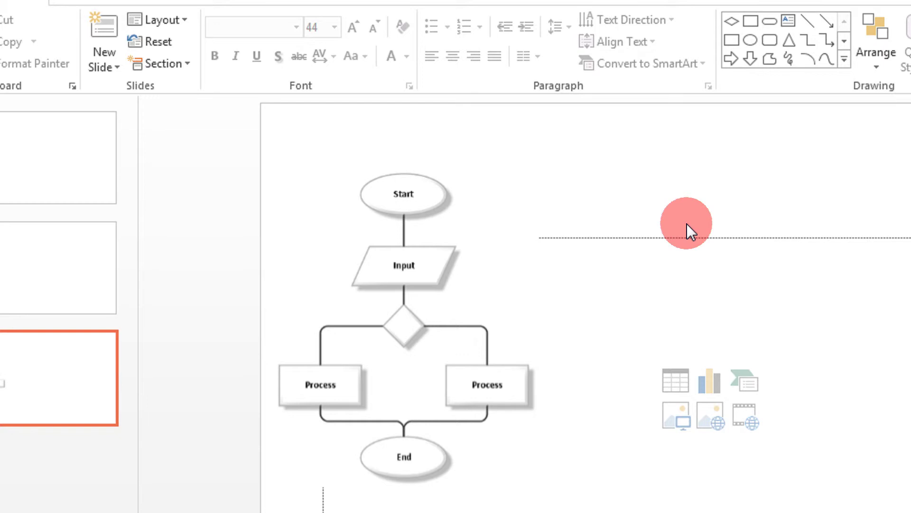
click(687, 234)
key(Delete)
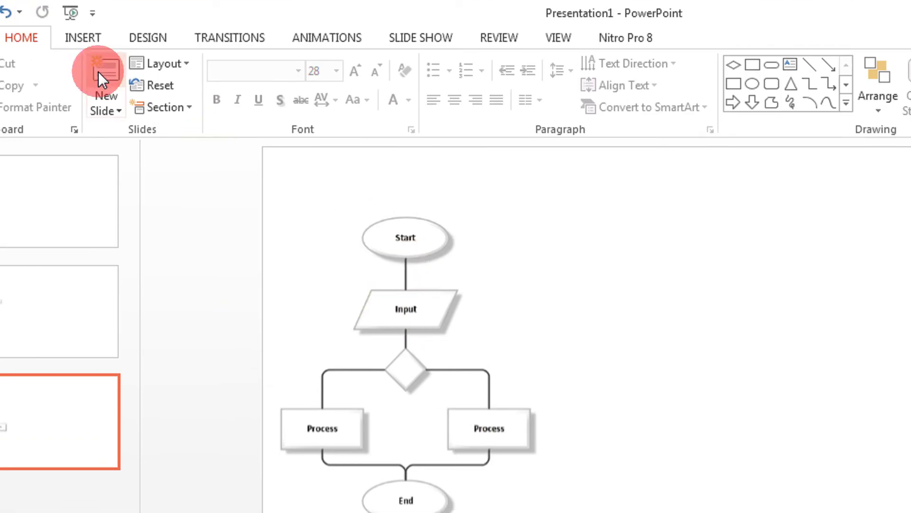
Step: Draw a Flowchart: Terminator at the slide's top right, label it 'Start', and nudge it up-left
click(84, 36)
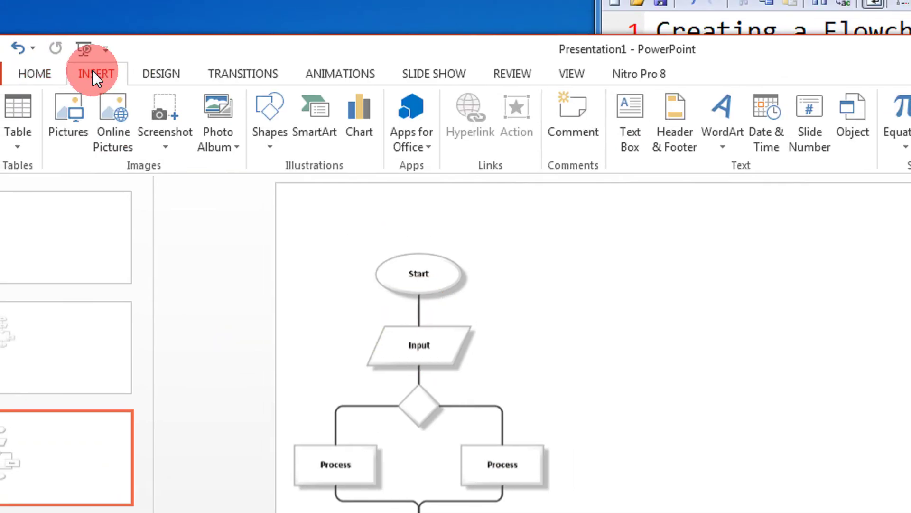
click(274, 160)
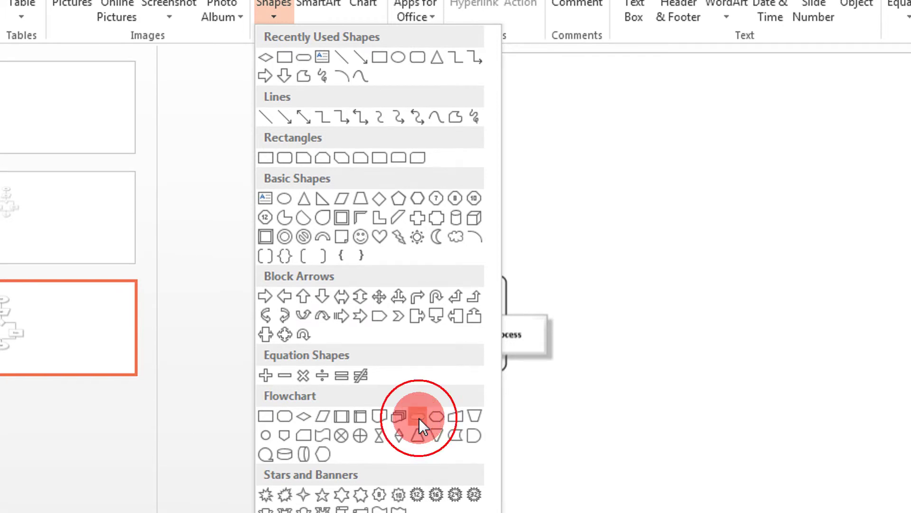
click(420, 416)
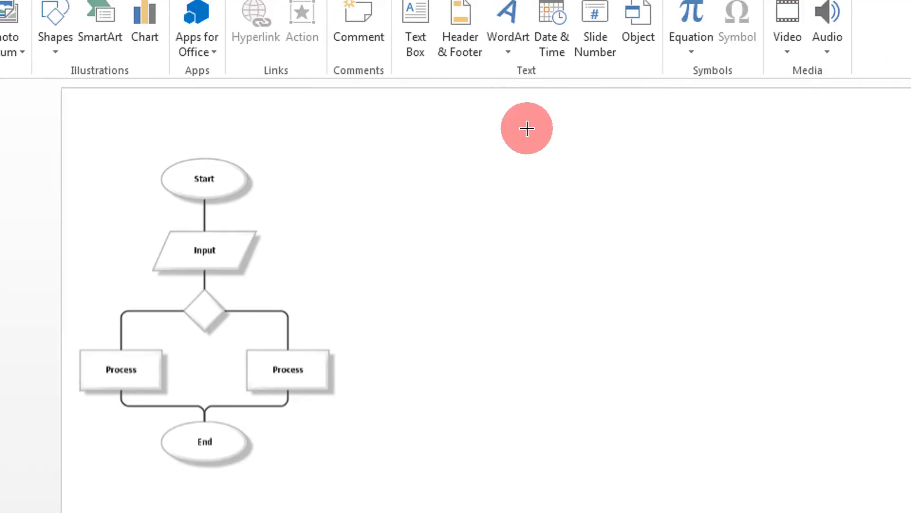
drag(527, 129, 668, 186)
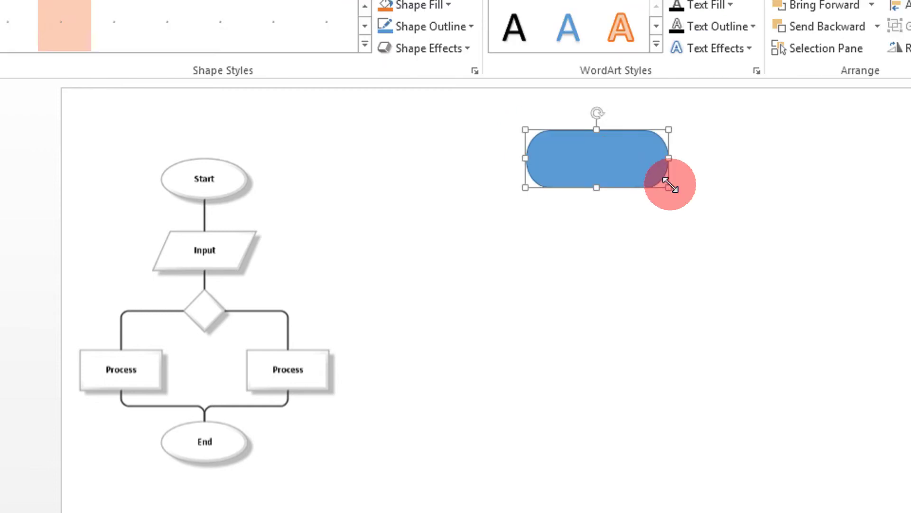
click(597, 159)
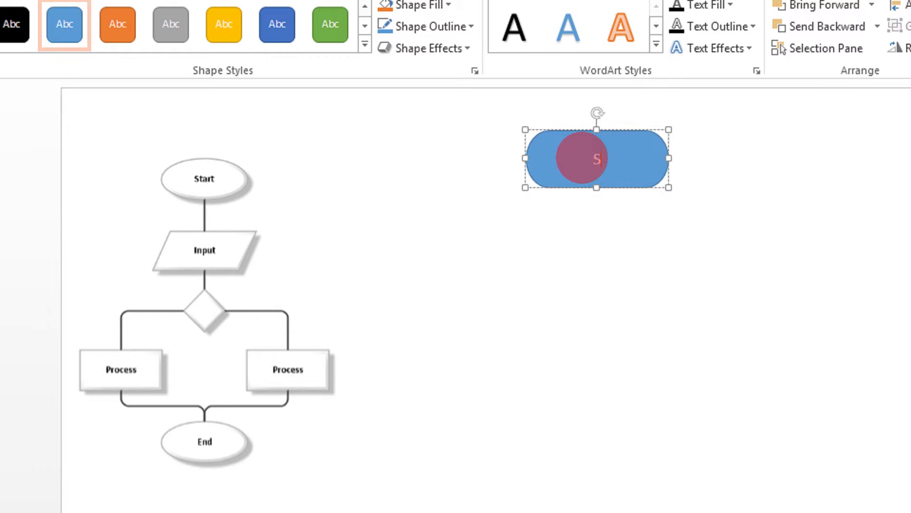
click(658, 157)
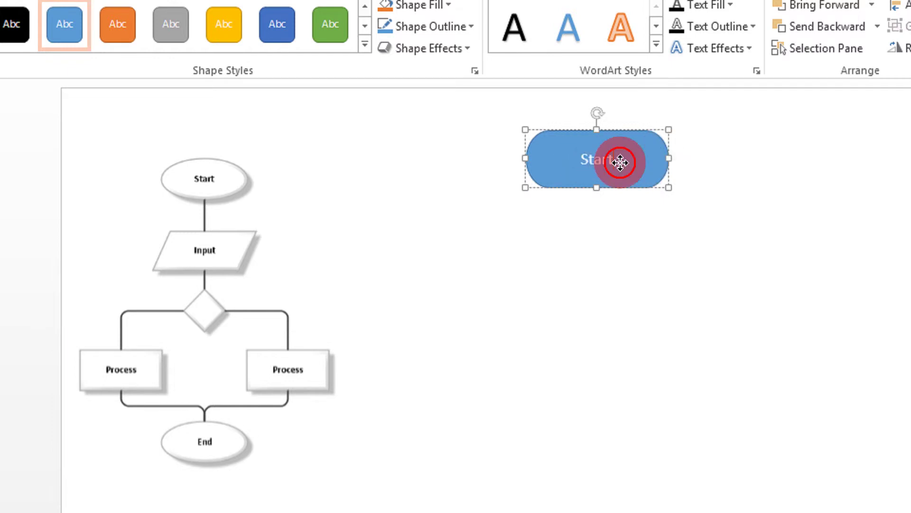
drag(620, 162, 607, 146)
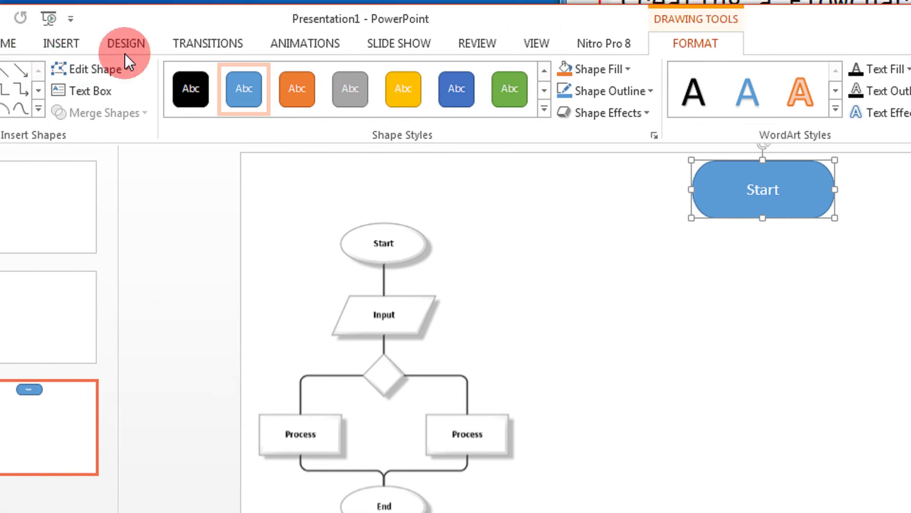
Step: Draw a Flowchart: Data parallelogram for 'Input' and shift it into line beneath Start
click(61, 43)
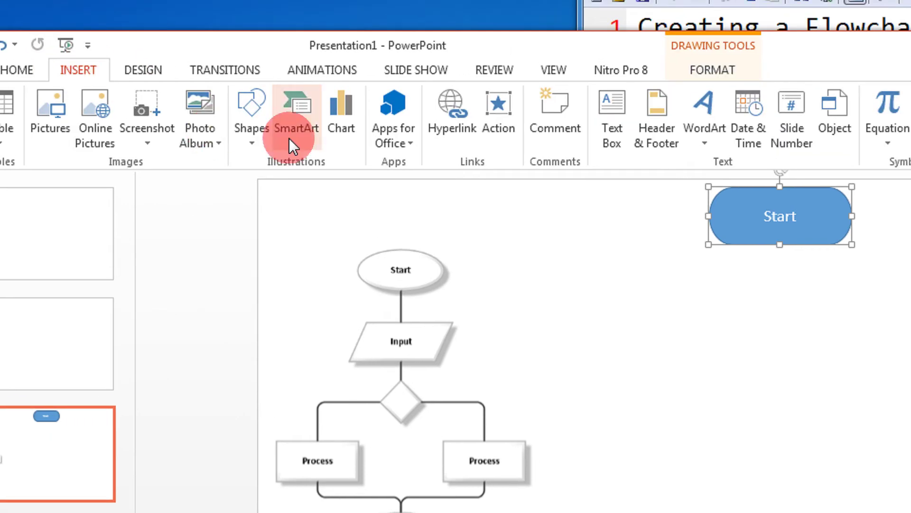
click(255, 144)
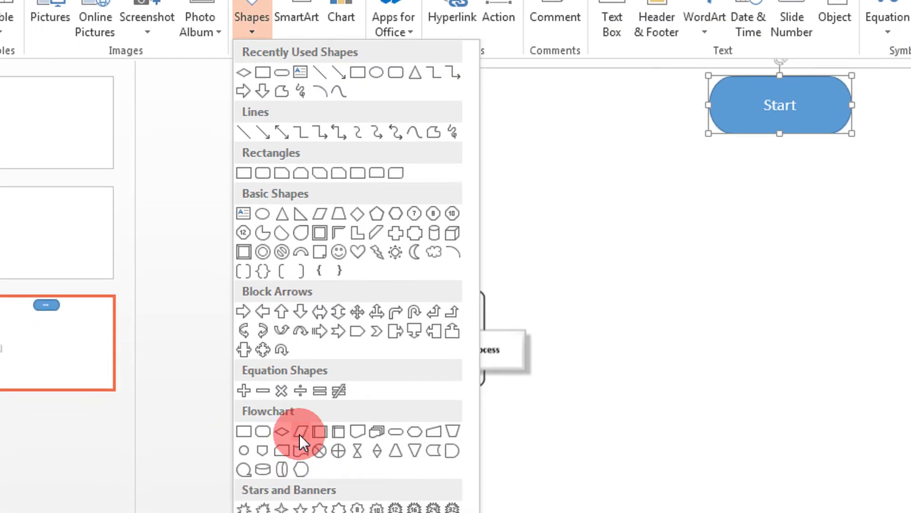
click(300, 432)
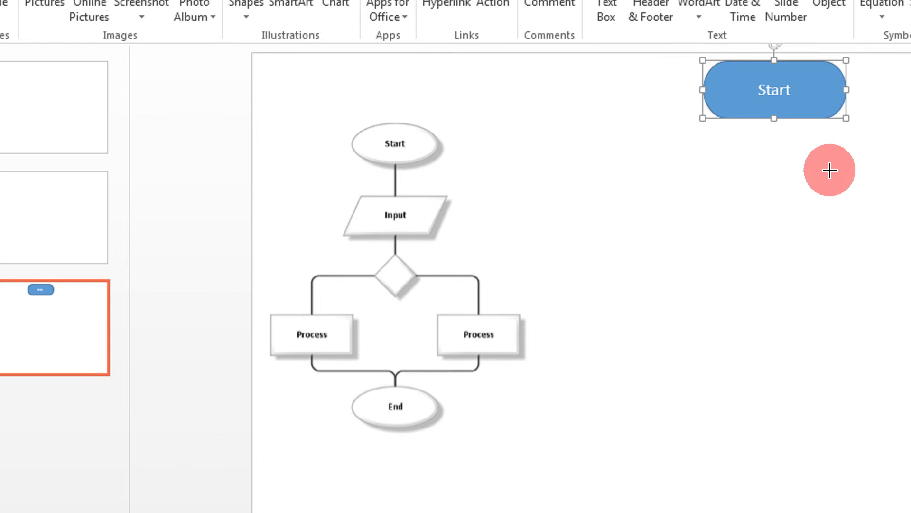
mouse_move(730, 152)
mouse_down()
mouse_move(793, 169)
mouse_move(838, 199)
mouse_up()
drag(770, 175, 758, 173)
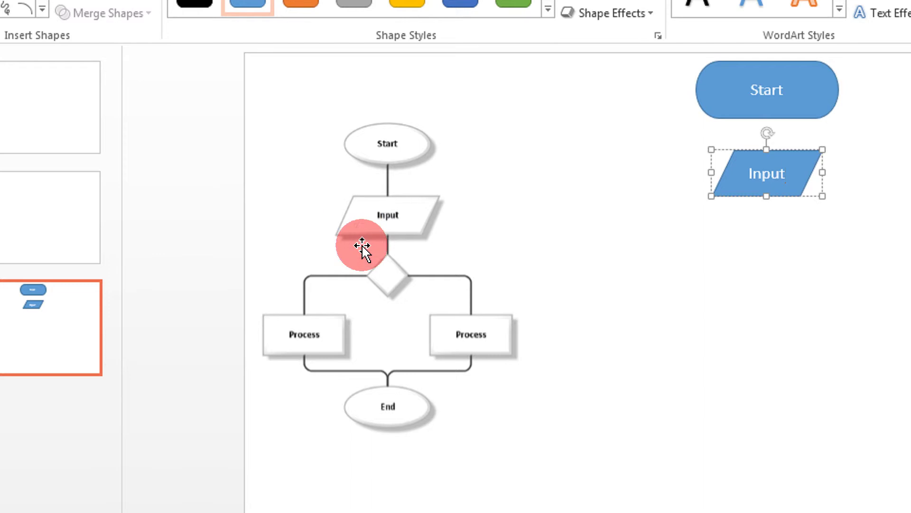
Step: Draw a Flowchart: Decision diamond and centre it under the Input shape using smart guides
click(651, 238)
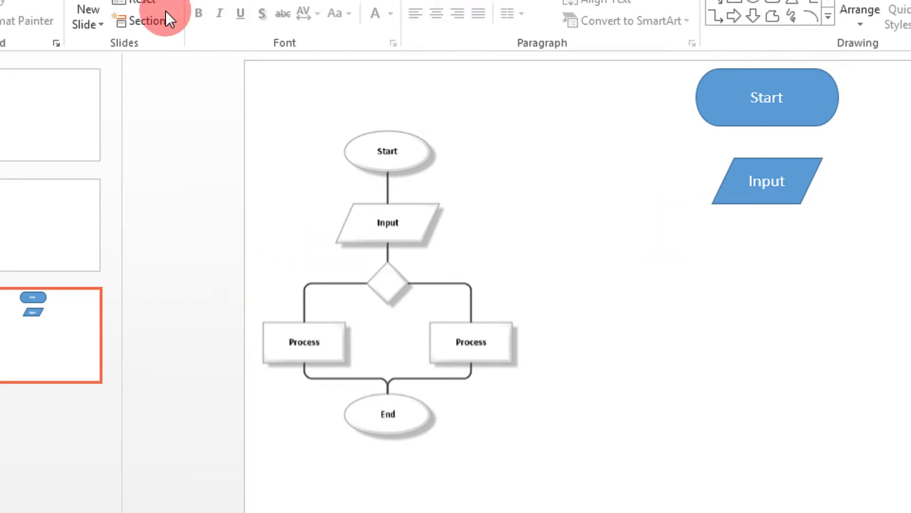
click(82, 16)
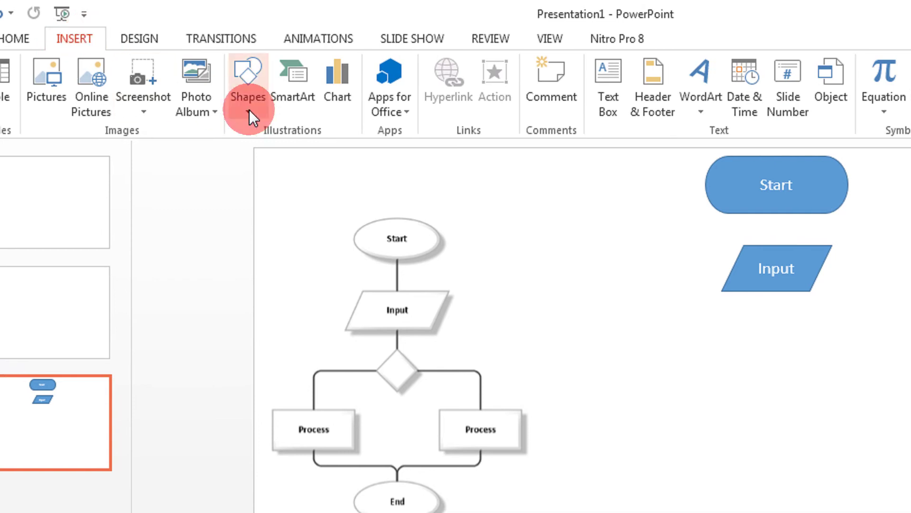
click(249, 109)
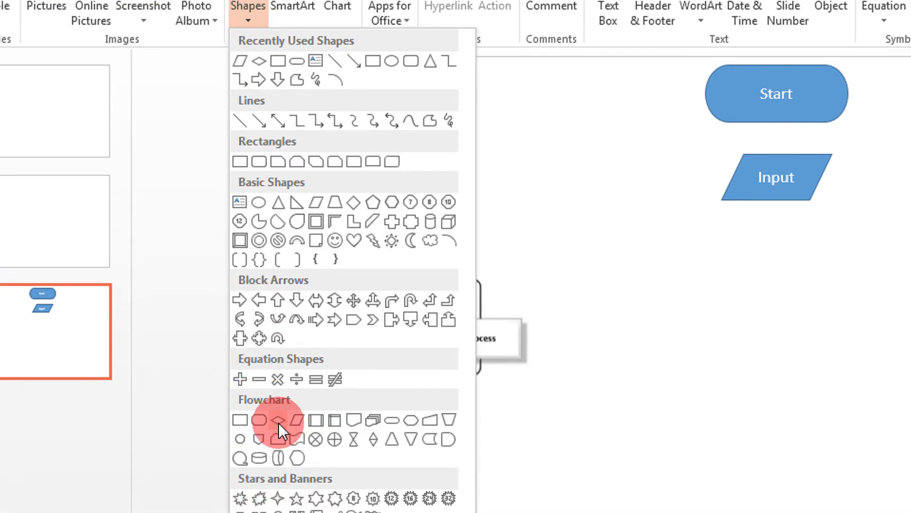
click(278, 420)
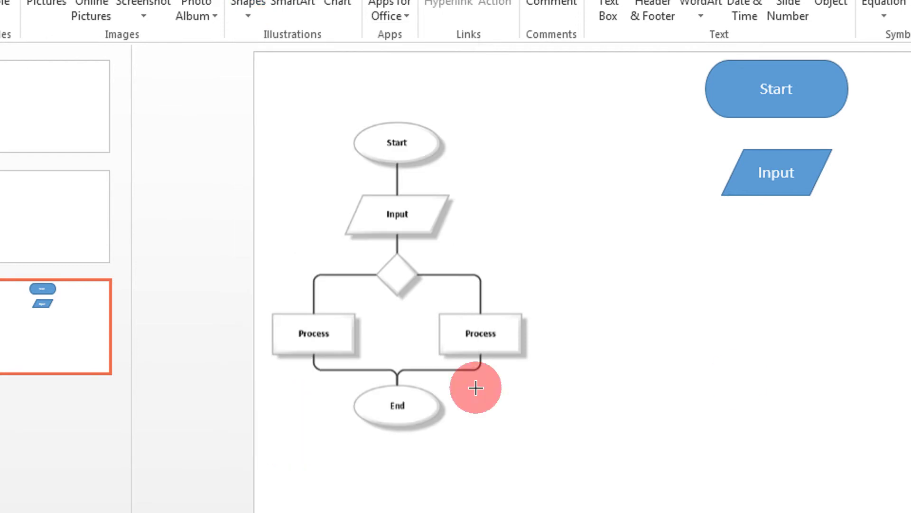
mouse_move(745, 244)
mouse_down()
mouse_move(851, 321)
mouse_move(830, 311)
mouse_up()
drag(783, 288, 762, 272)
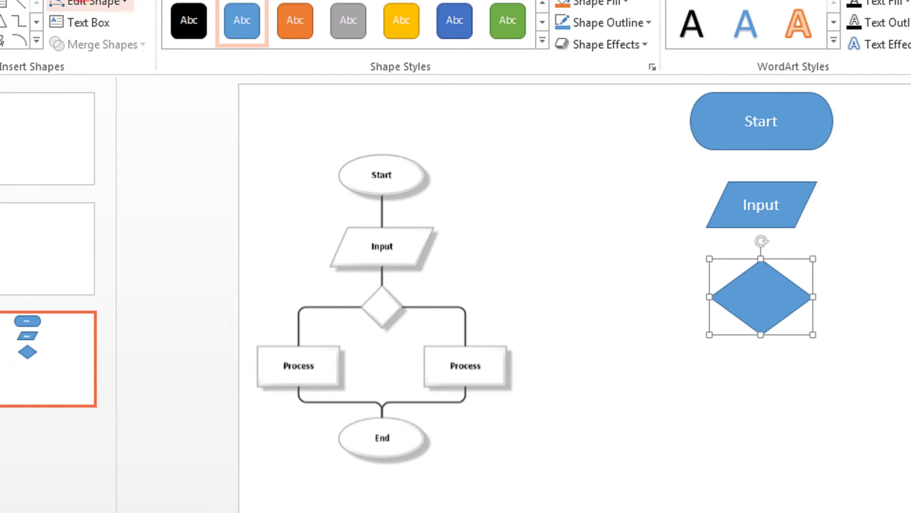
Step: Draw a Flowchart: Process rectangle labelled 'Process 1' below left of the diamond
click(84, 26)
click(237, 97)
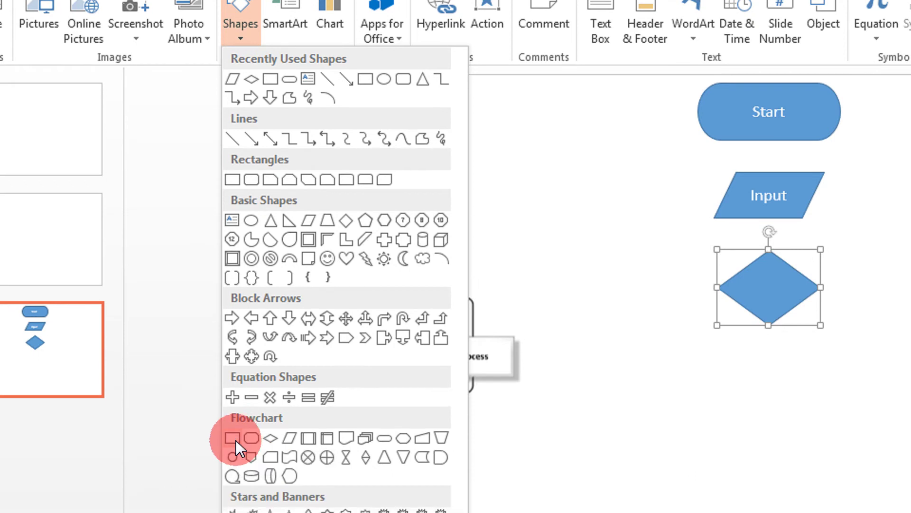
click(232, 446)
drag(599, 350, 702, 418)
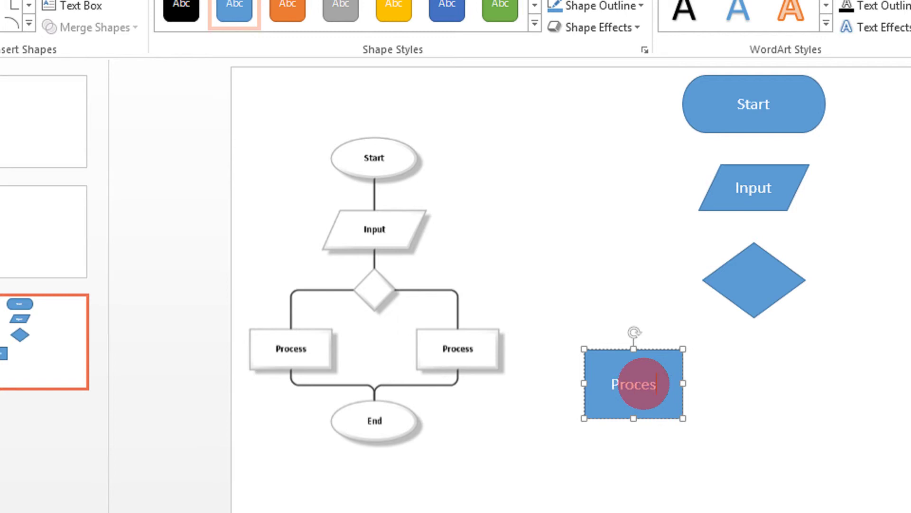
click(763, 393)
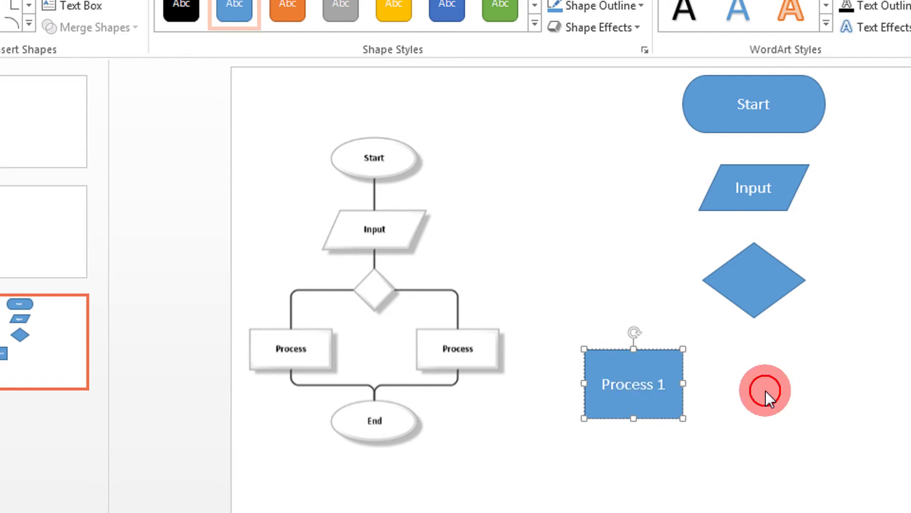
Step: Duplicate the Process 1 box to the right side and align it with the guides
double_click(641, 373)
drag(646, 378, 846, 375)
click(826, 281)
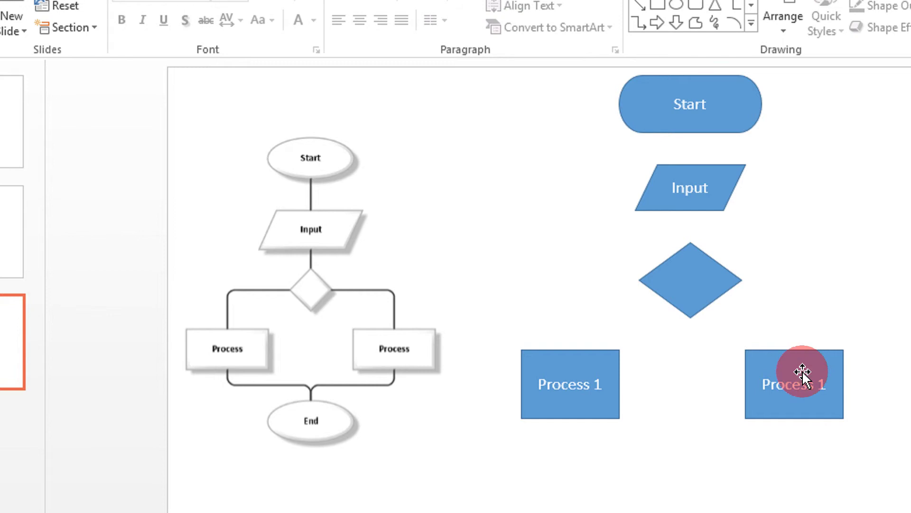
drag(806, 372, 819, 366)
click(671, 349)
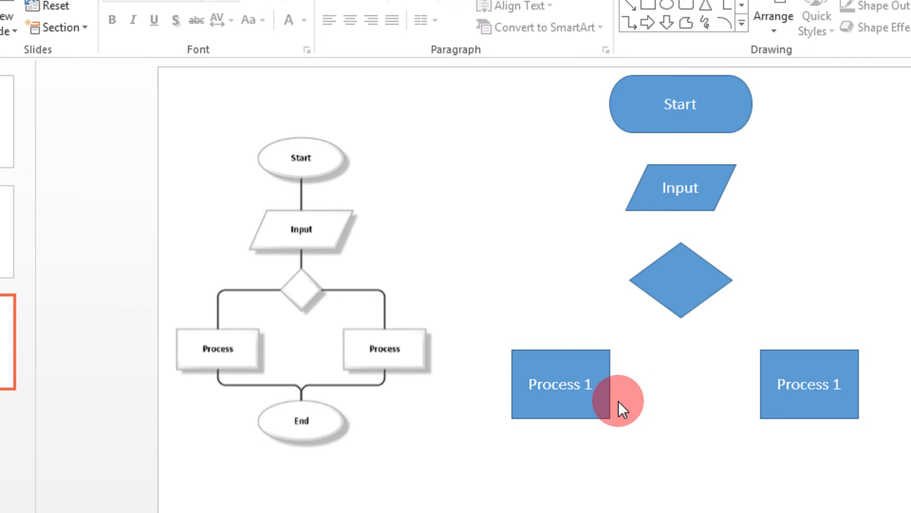
Step: Copy and paste the Start terminator, then move the copy below the two Process 1 boxes
click(647, 118)
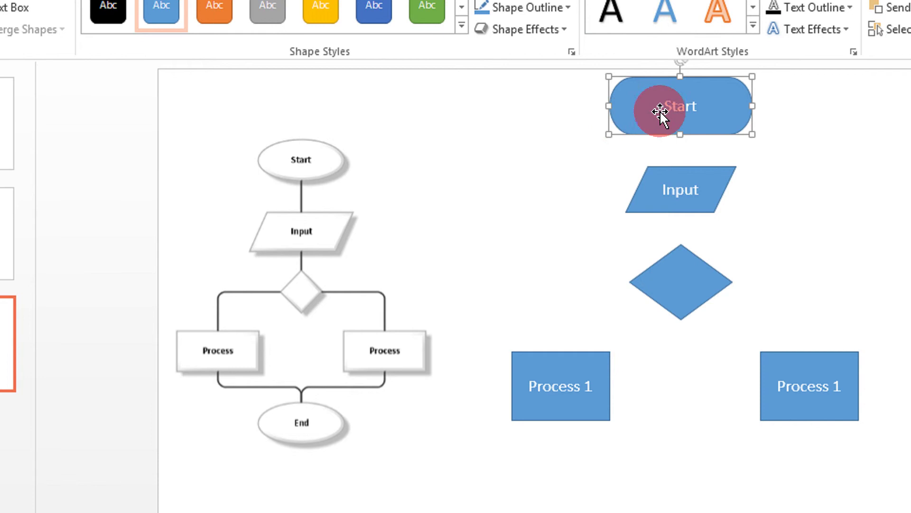
click(24, 18)
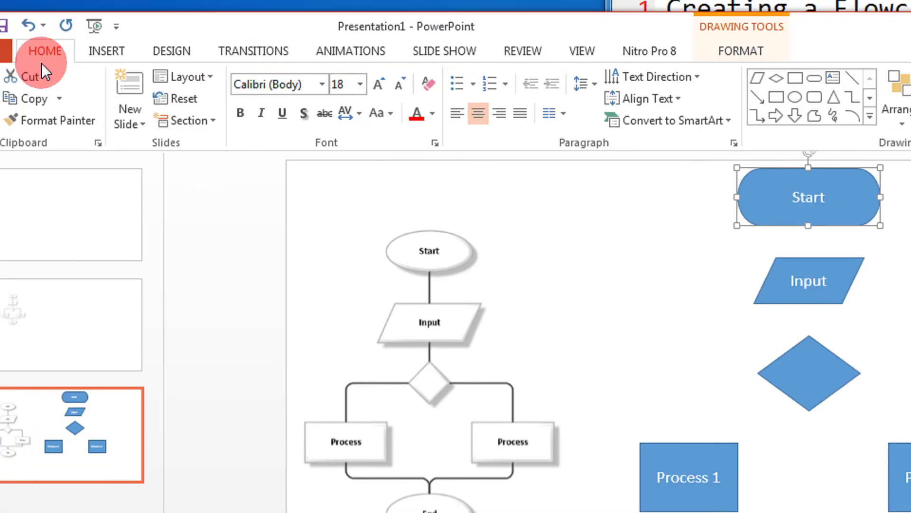
click(12, 90)
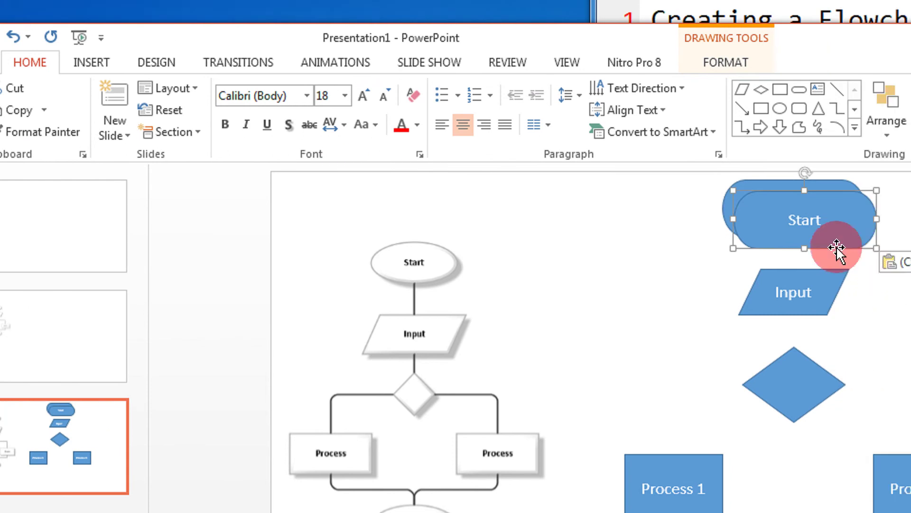
click(892, 218)
drag(785, 233, 764, 496)
drag(764, 445, 763, 422)
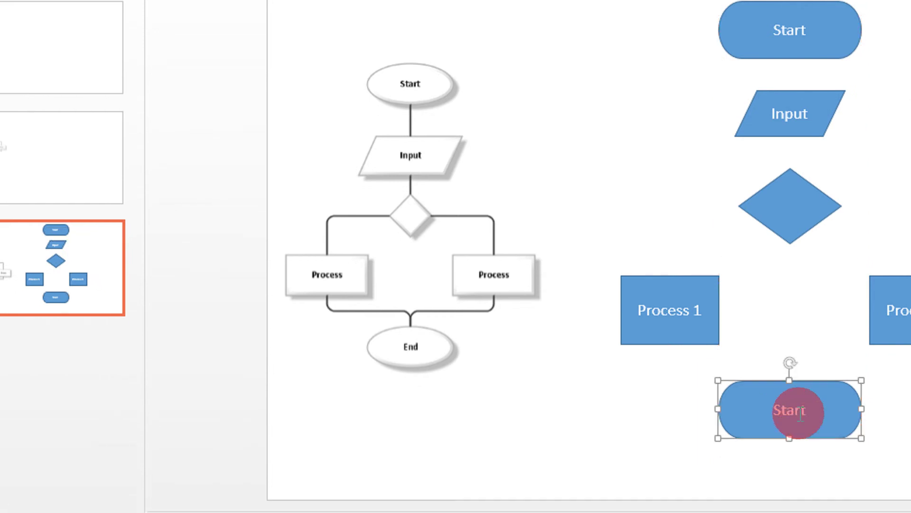
Step: Relabel the copy 'End' and select all six flowchart shapes
double_click(798, 417)
text(End)
click(776, 287)
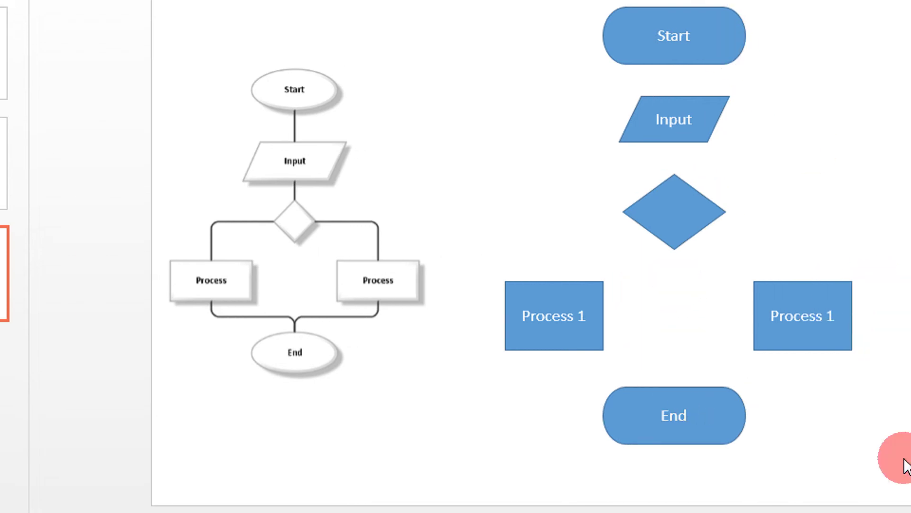
drag(823, 387, 482, 24)
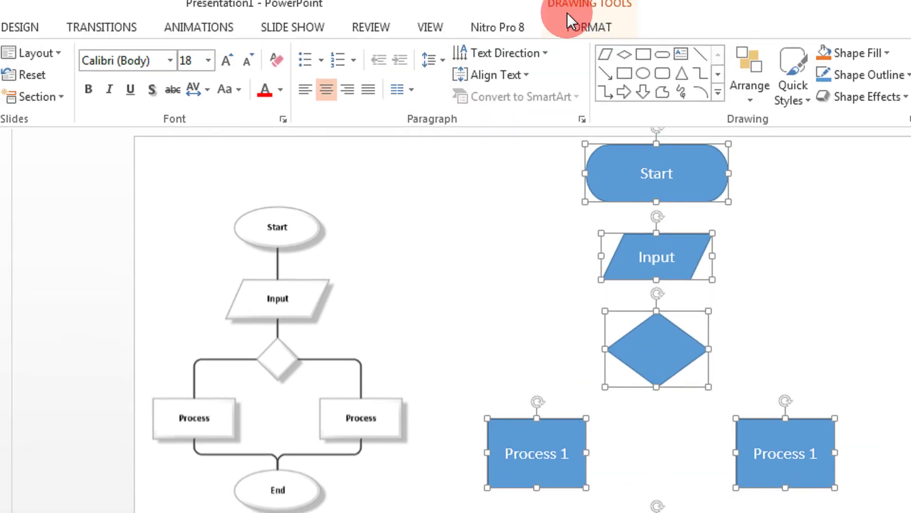
Step: Apply the Black, Dark 1 shape style to all the selected flowchart shapes
click(572, 20)
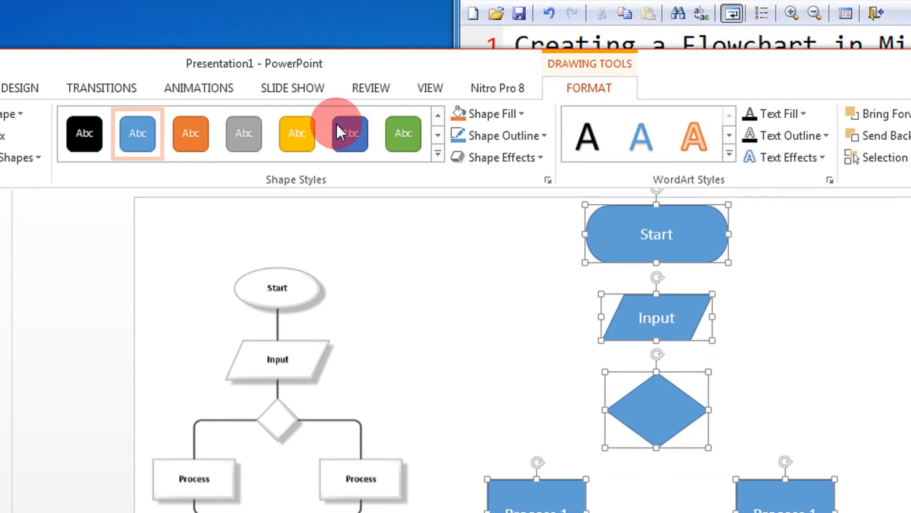
click(437, 153)
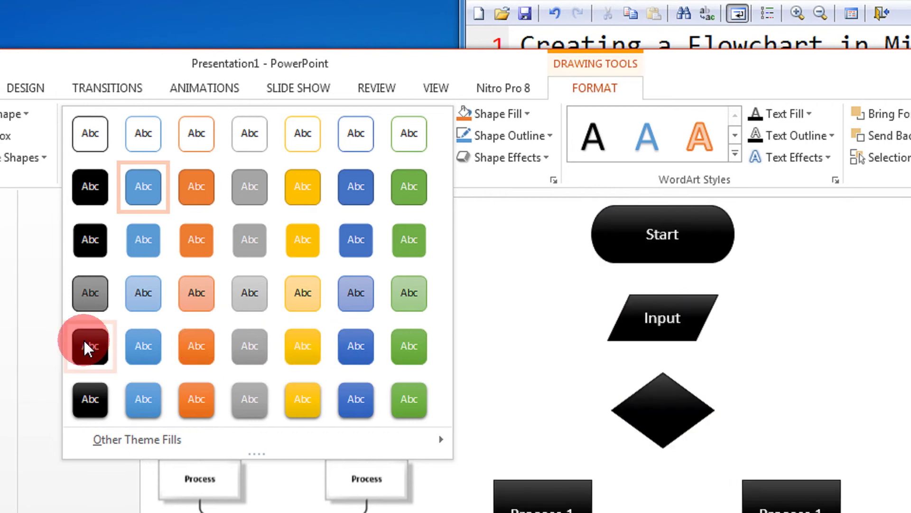
click(99, 348)
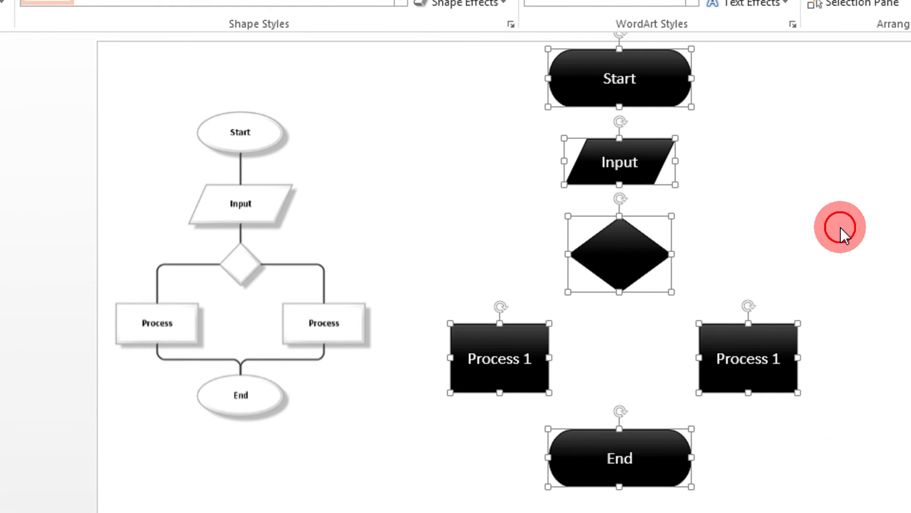
click(709, 250)
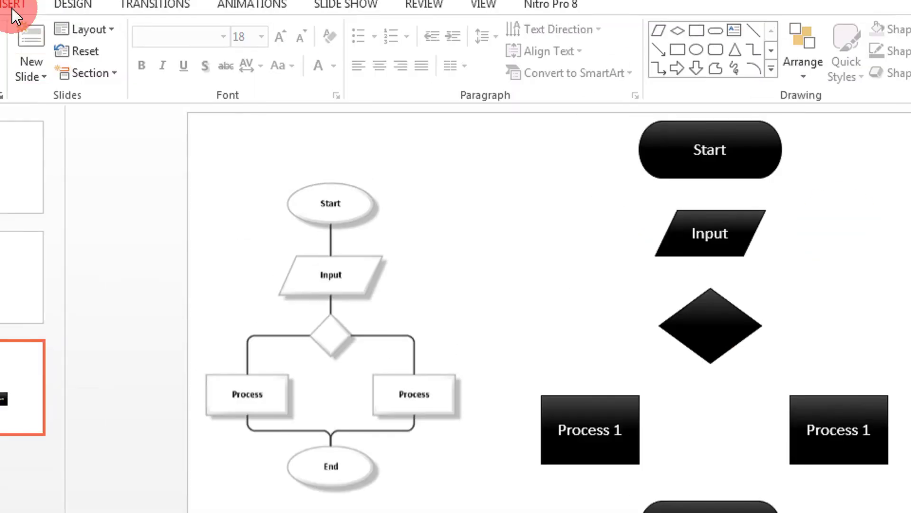
click(13, 12)
click(169, 76)
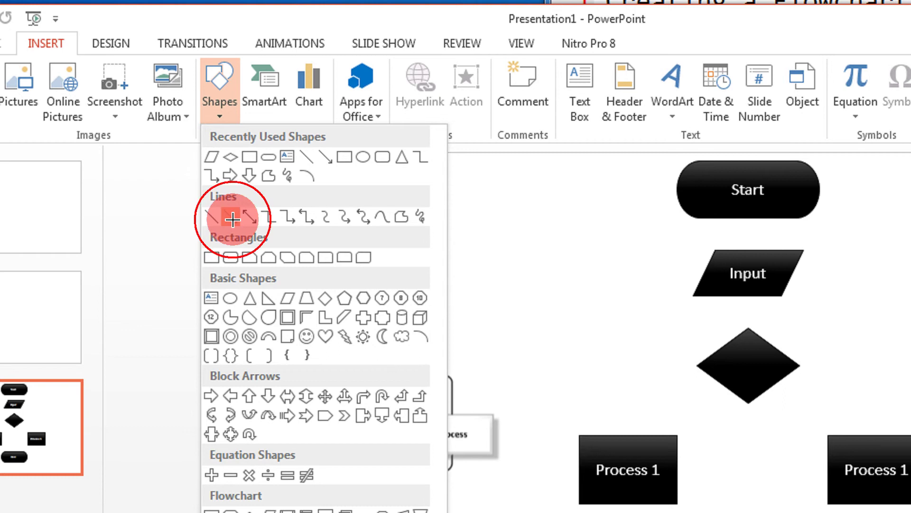
Step: Draw an arrow connector from Start's bottom connection point to Input's top
click(233, 218)
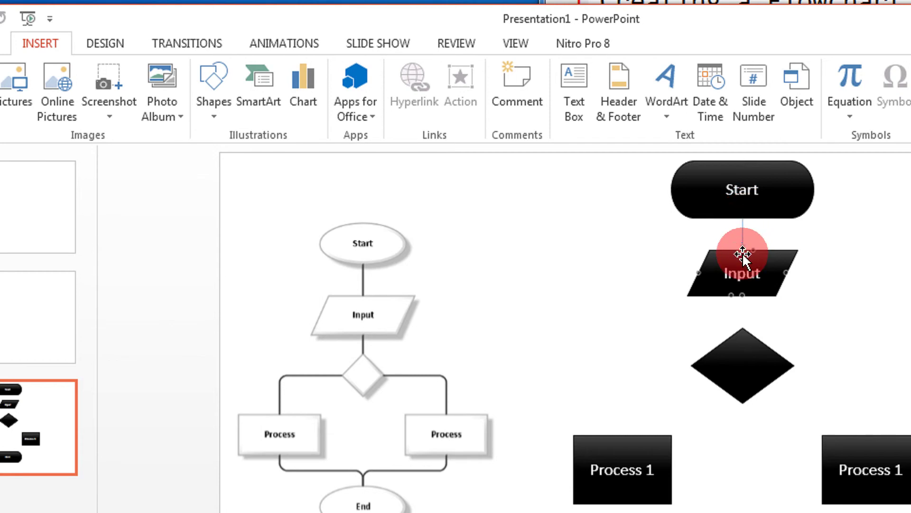
drag(742, 253, 743, 251)
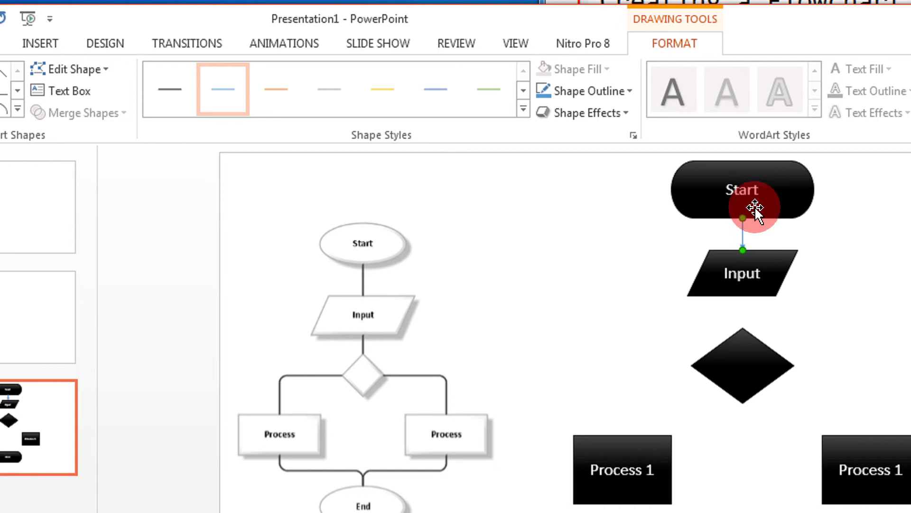
Step: Nudge the Input parallelogram up with the arrow keys so it sits neatly under Start
click(750, 272)
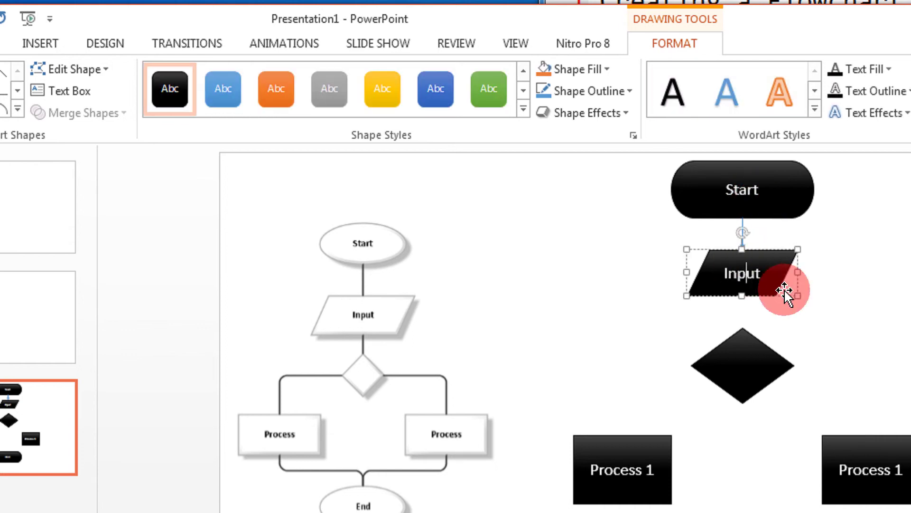
key(Down)
key(Down)
key(Down)
key(Down)
key(Down)
key(Down)
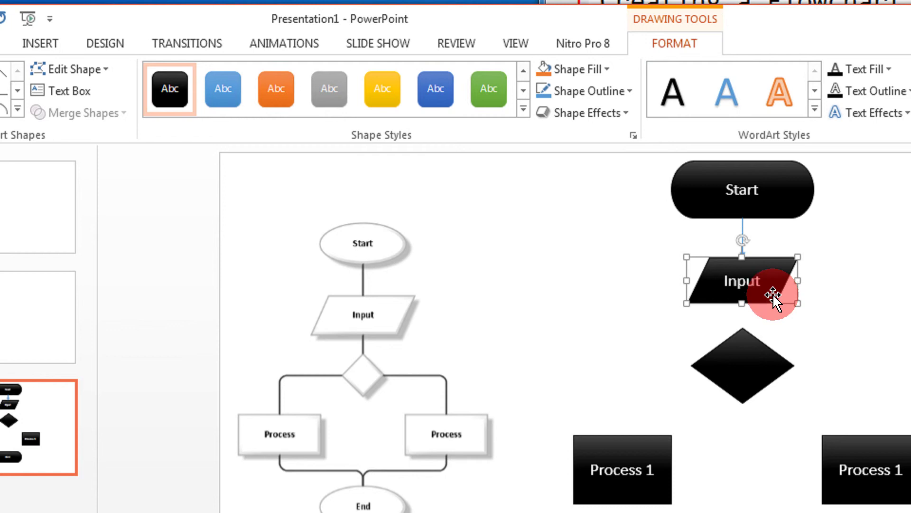
key(Up)
key(Up)
key(Up)
key(Up)
key(Up)
key(Up)
key(Up)
key(Up)
key(Up)
key(Up)
key(Up)
key(Up)
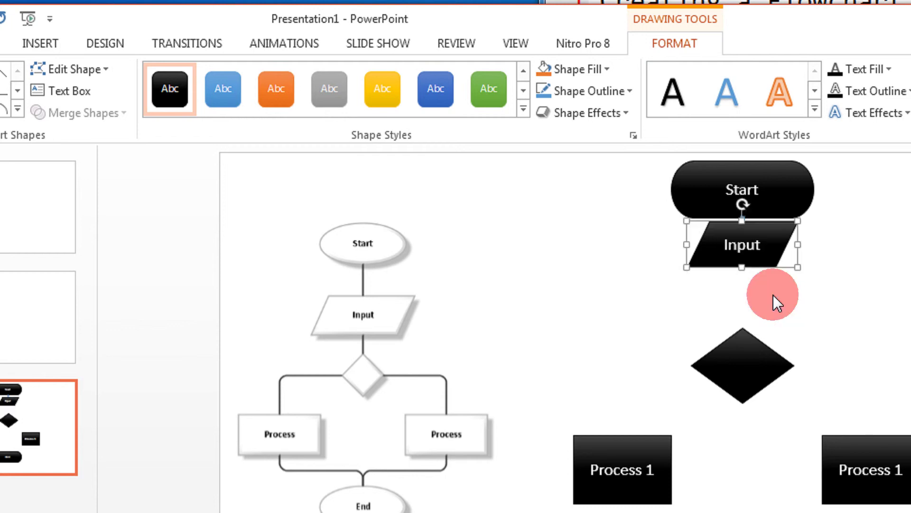
key(Down)
key(Down)
key(Down)
key(Down)
key(Down)
key(Down)
key(Down)
key(Down)
key(Down)
key(Down)
key(Down)
key(Down)
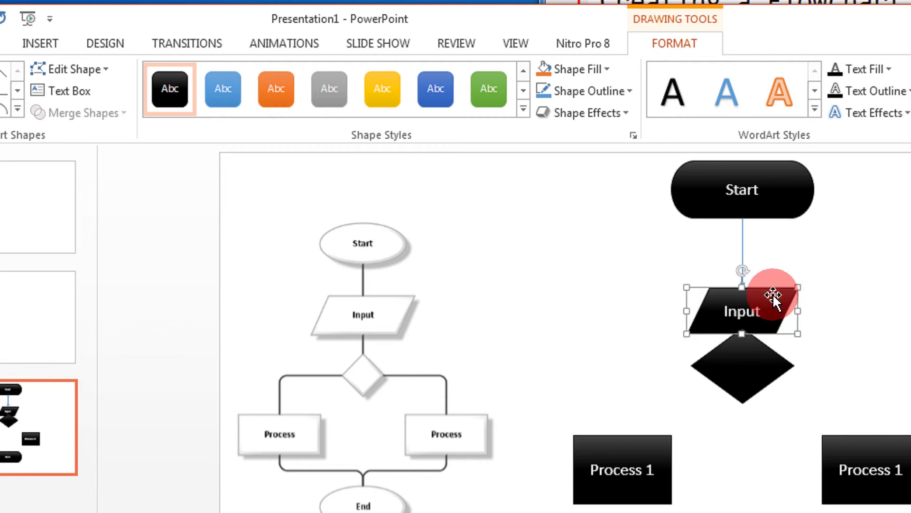
key(Up)
key(Up)
key(Up)
key(Up)
key(Up)
key(Up)
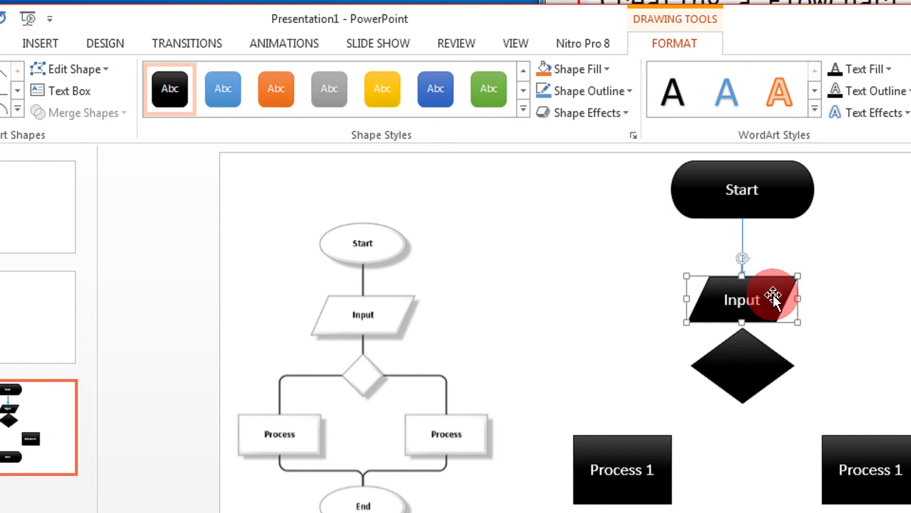
key(Up)
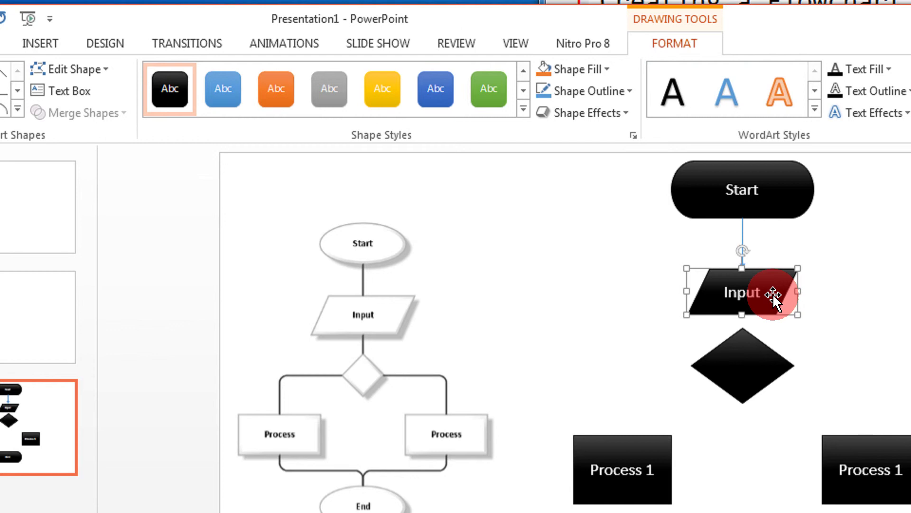
key(Up)
key(Up)
key(Up)
key(Up)
key(Up)
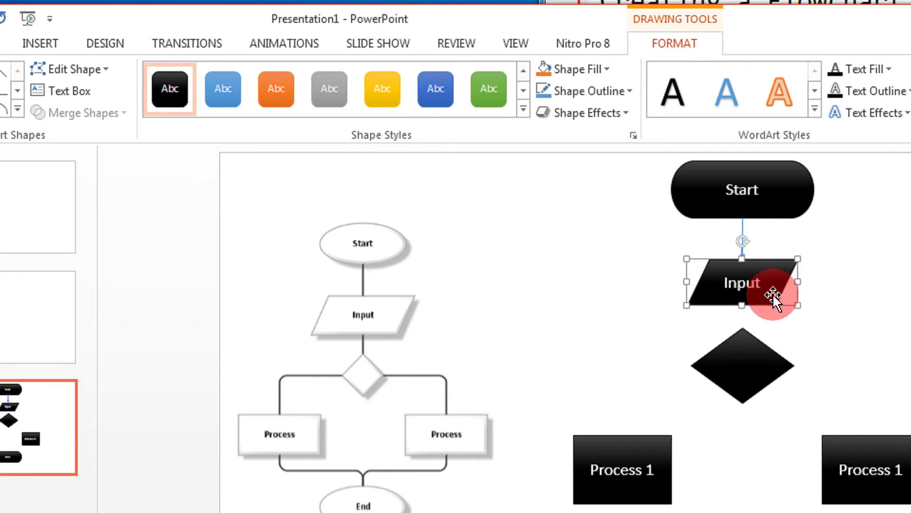
click(860, 290)
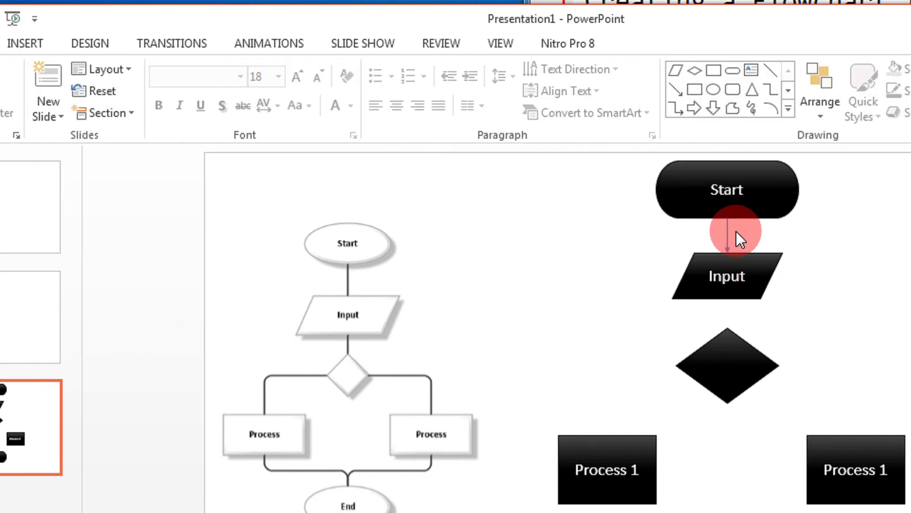
Step: Set the Arrow line shape to Lock Drawing Mode for drawing several connectors in a row
click(35, 44)
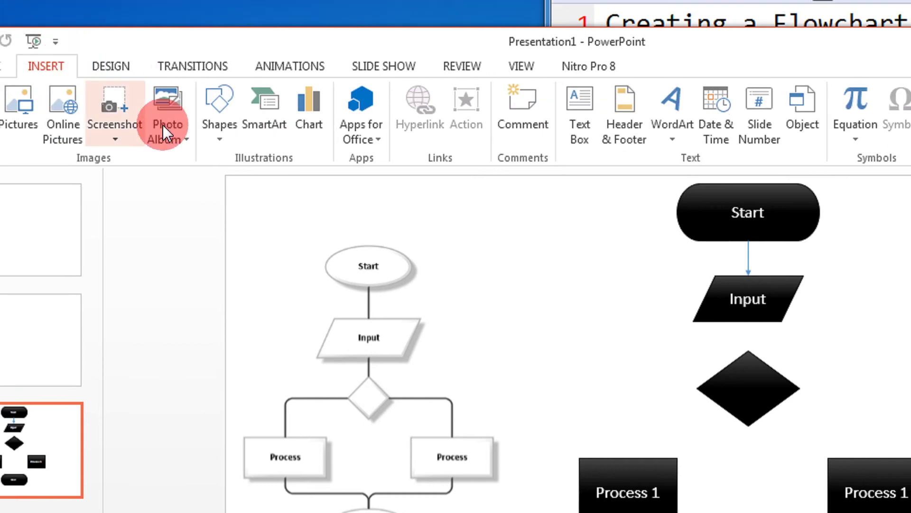
click(213, 141)
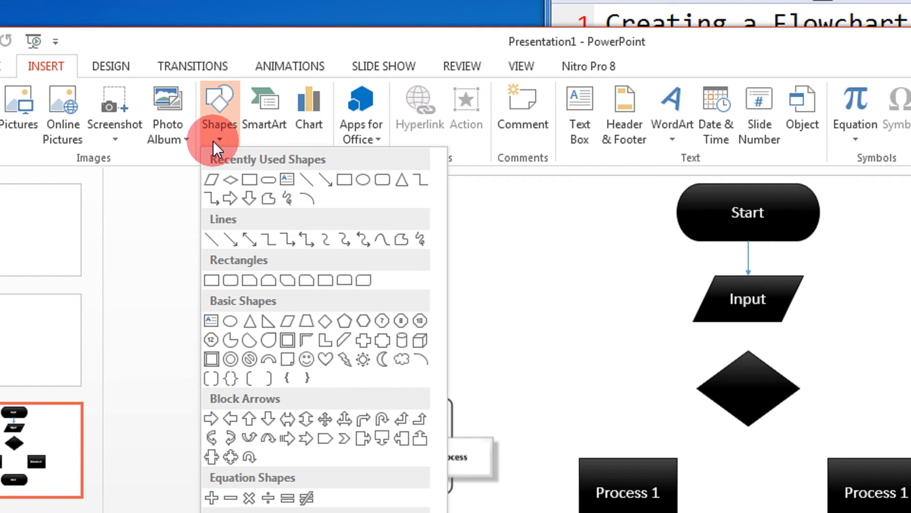
right_click(235, 244)
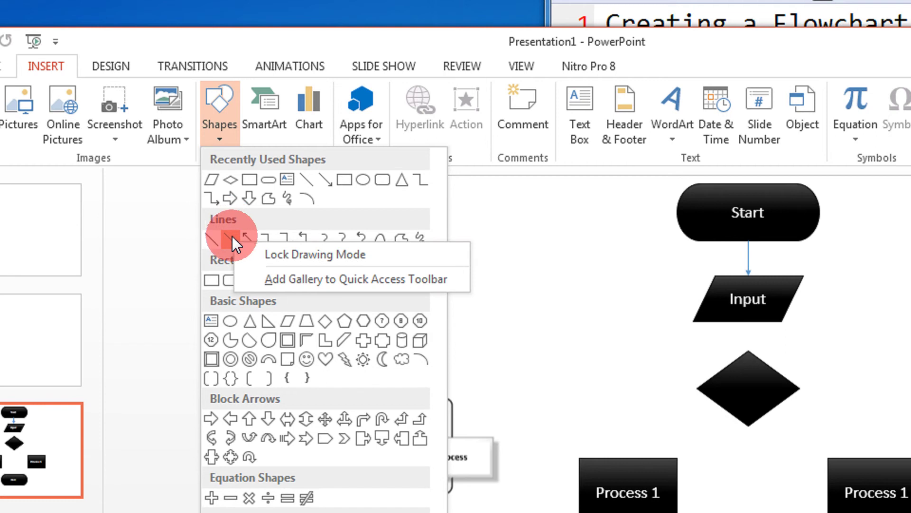
click(272, 256)
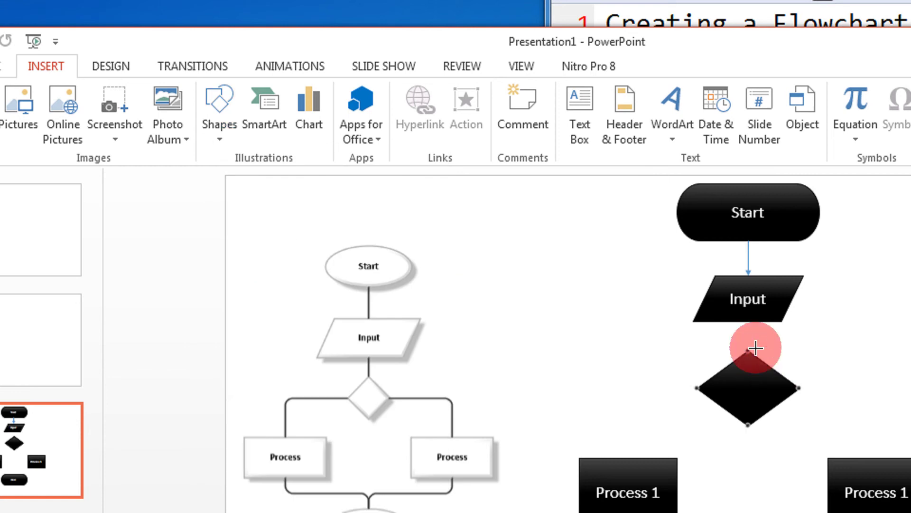
Step: Draw arrows from Input to the diamond, from both Process 1 boxes to End, and from the diamond to each Process 1
drag(748, 316, 748, 349)
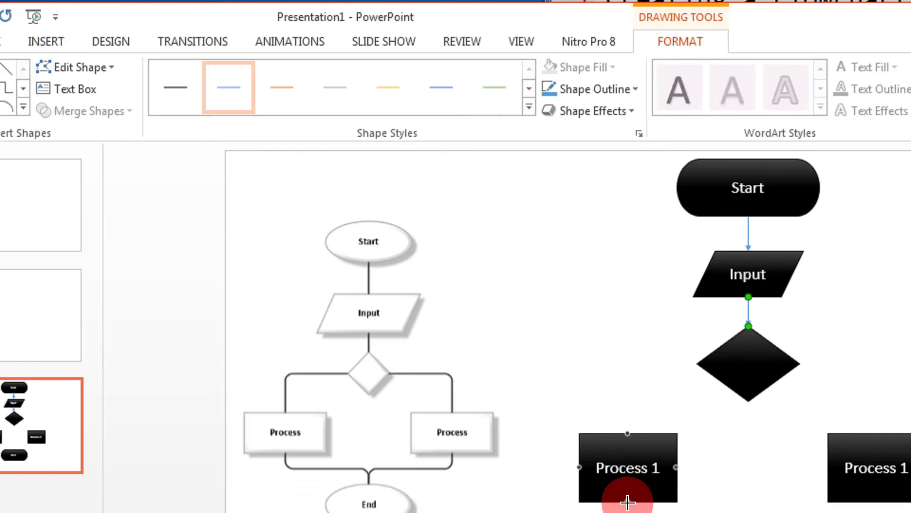
drag(628, 501, 683, 512)
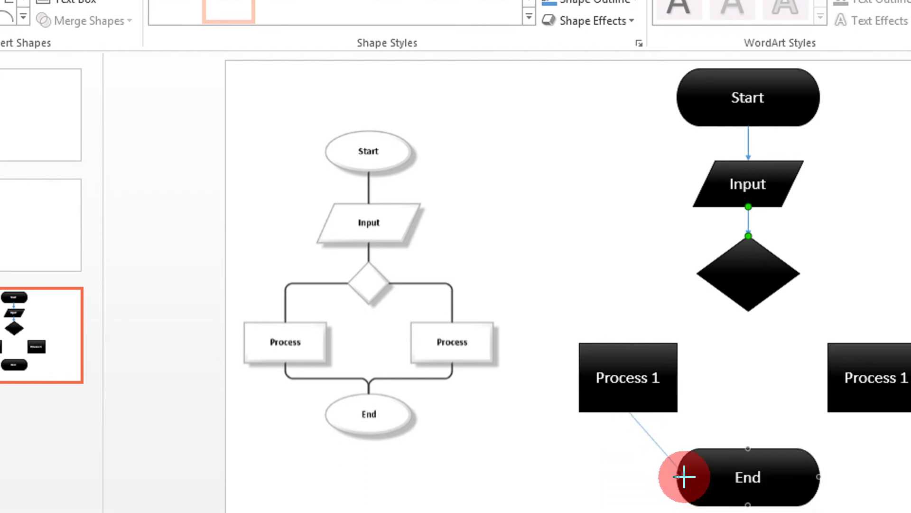
drag(684, 476, 684, 477)
drag(899, 414, 893, 411)
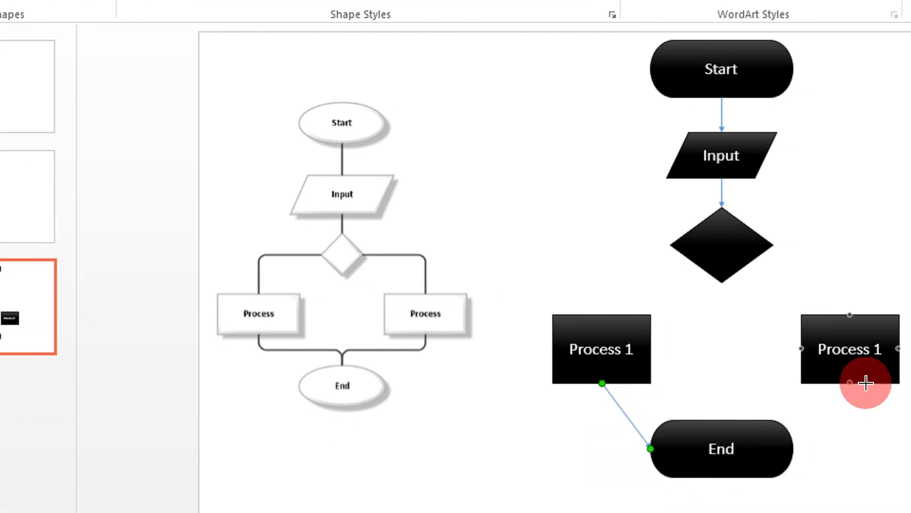
drag(866, 383, 774, 442)
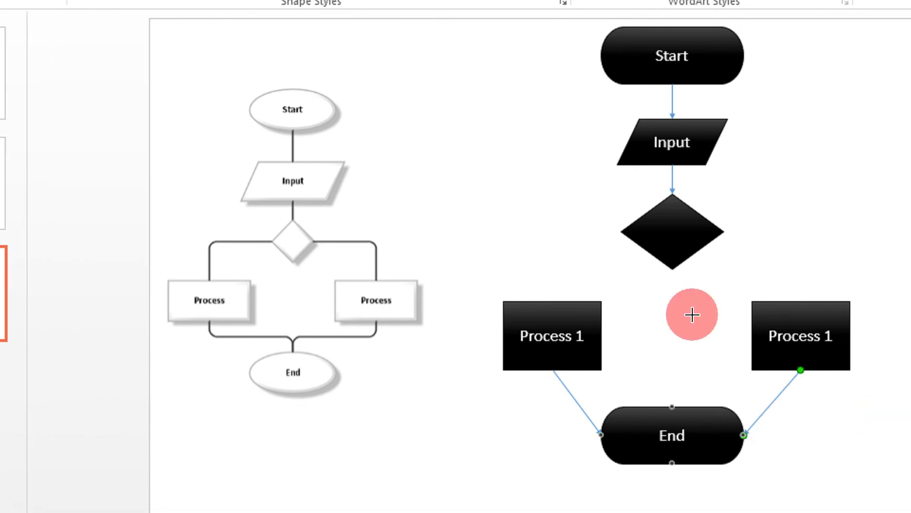
mouse_move(621, 232)
mouse_down()
mouse_move(549, 264)
mouse_move(552, 302)
mouse_up()
drag(720, 233, 800, 302)
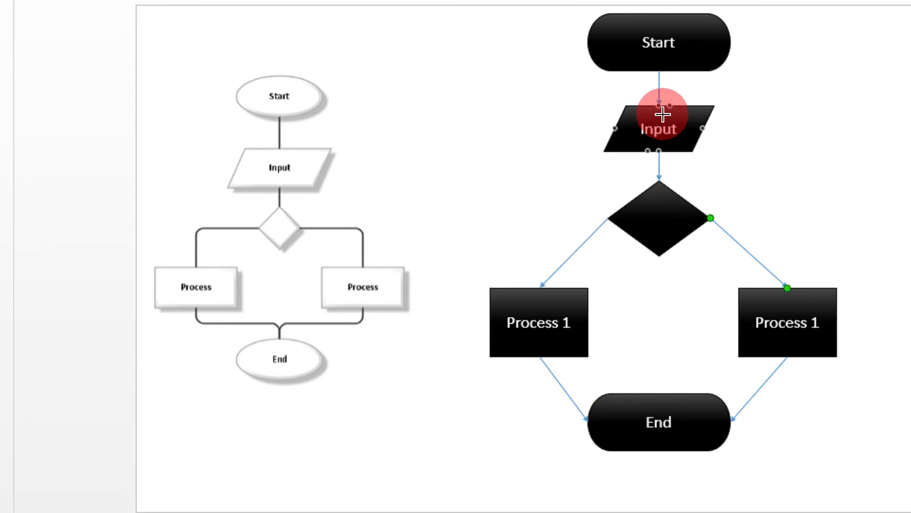
Step: Pick the straight Line shape from the Insert Shapes gallery
click(67, 39)
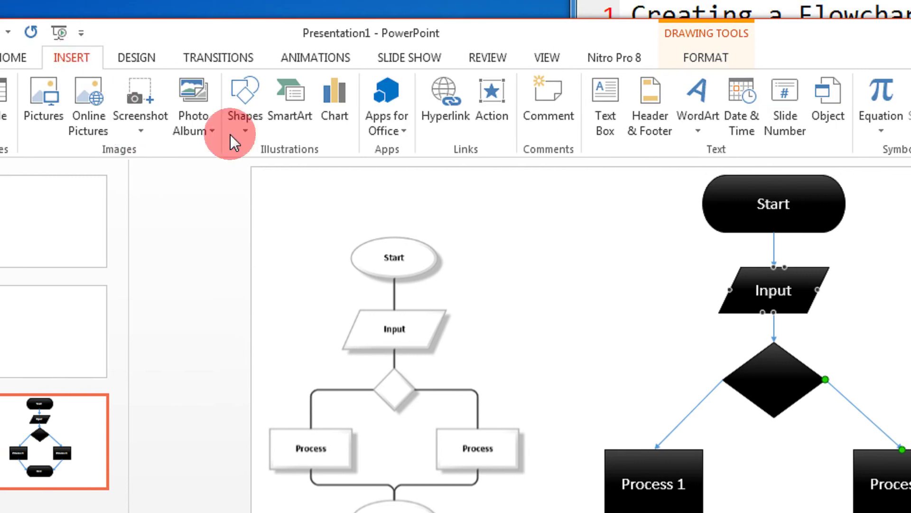
click(242, 133)
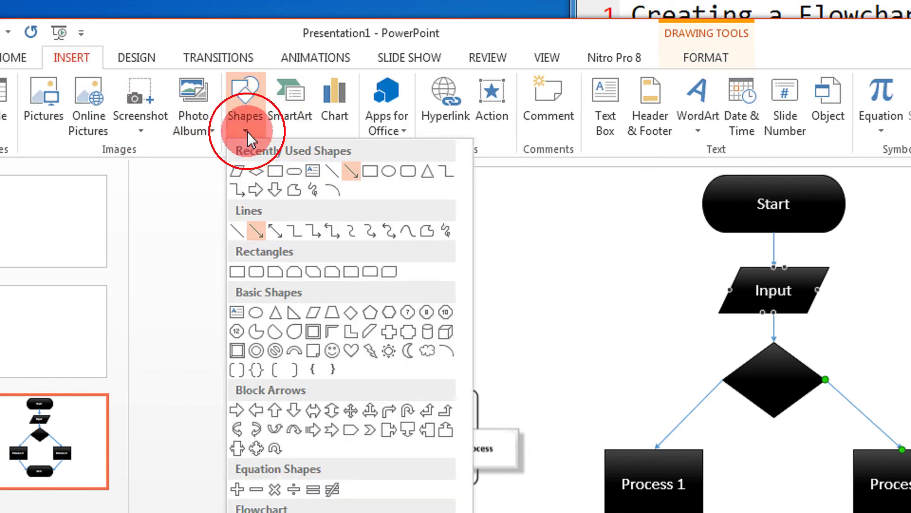
click(254, 233)
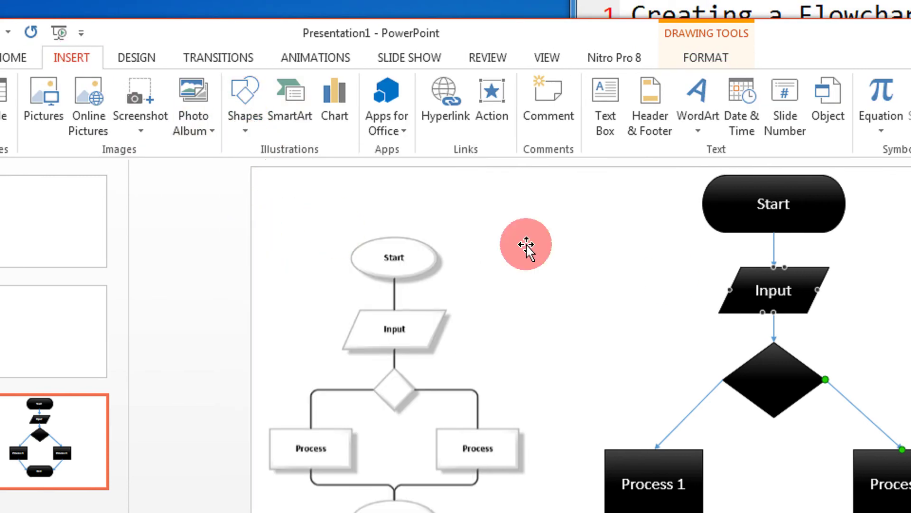
Step: Select the right diamond branch, Start→Input and Input→diamond connectors together
click(910, 270)
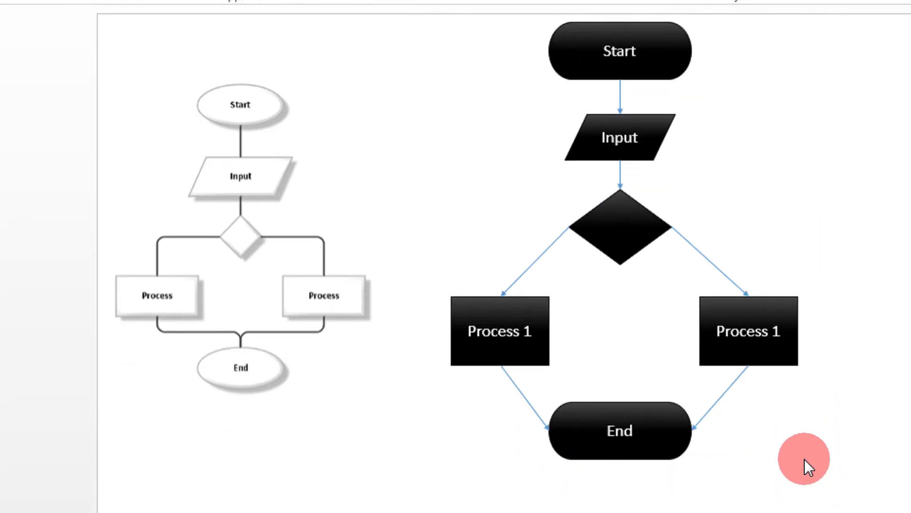
shift+click(712, 258)
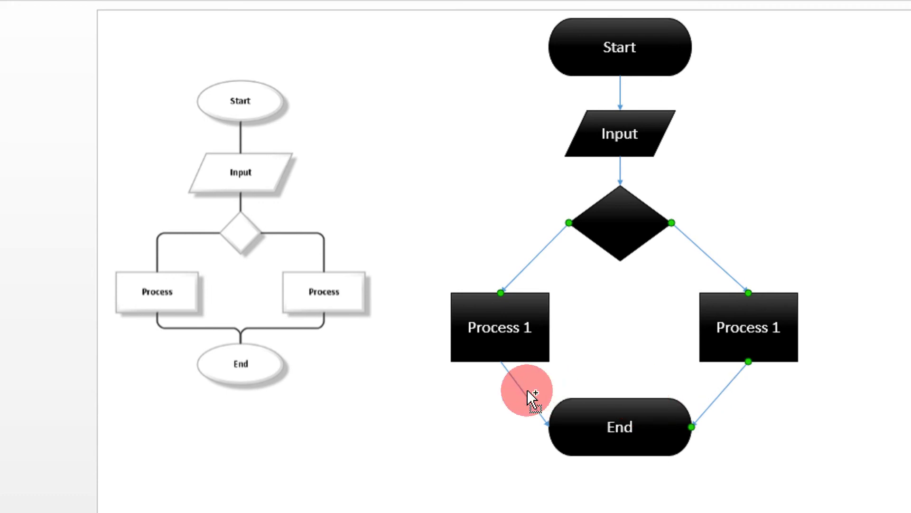
shift+click(621, 173)
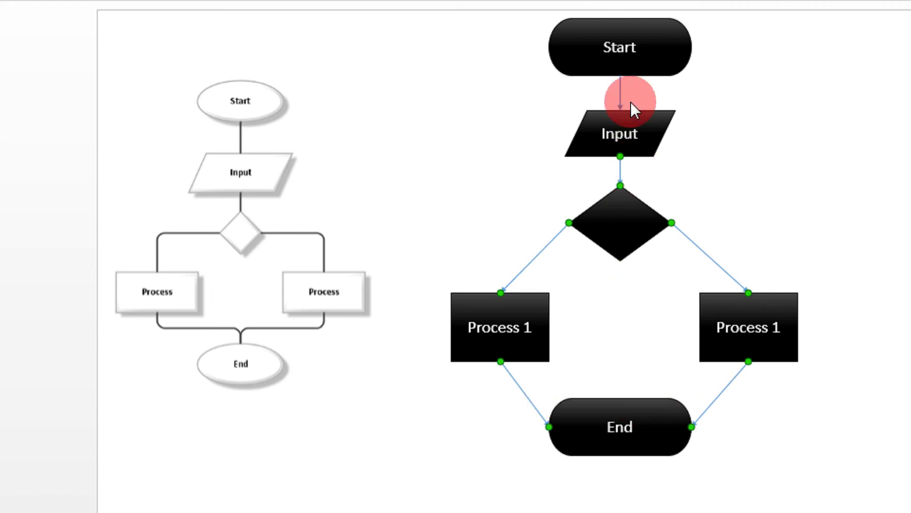
shift+click(625, 91)
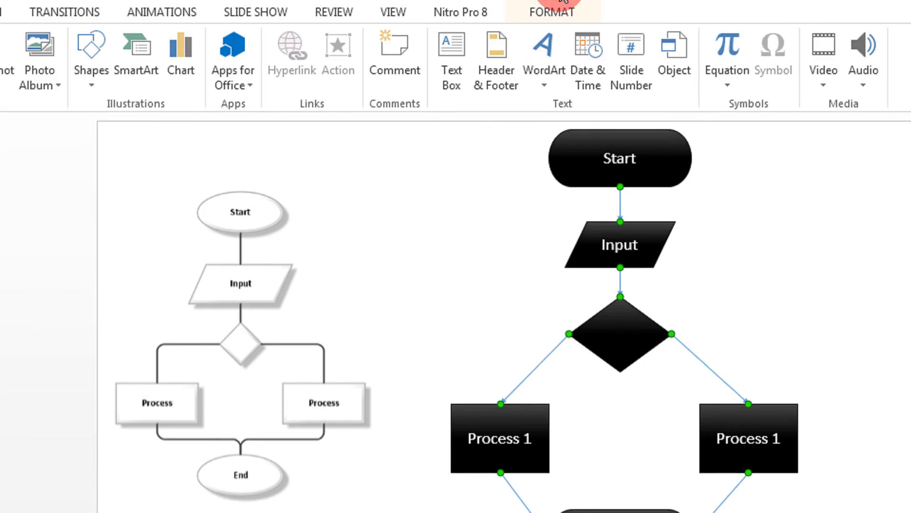
Step: Apply the orange line style to the selected connectors and set their outline weight to 3 pt
click(559, 19)
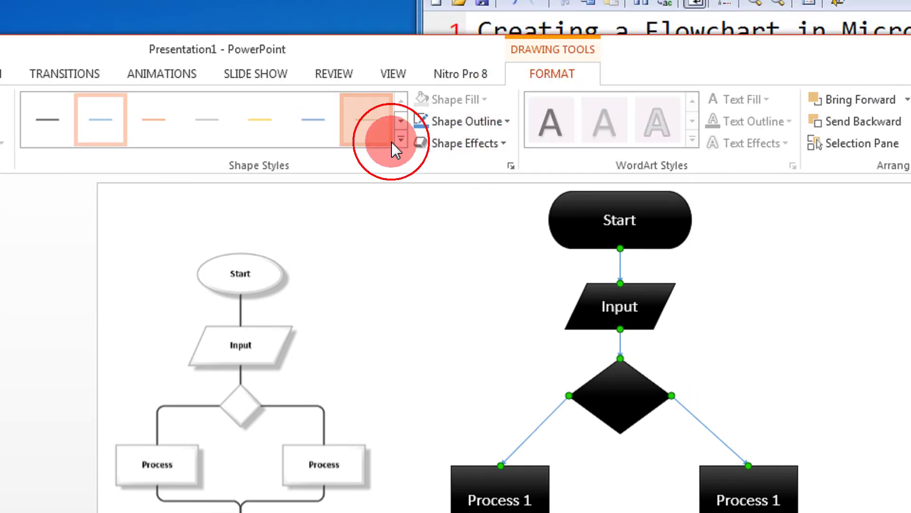
click(401, 139)
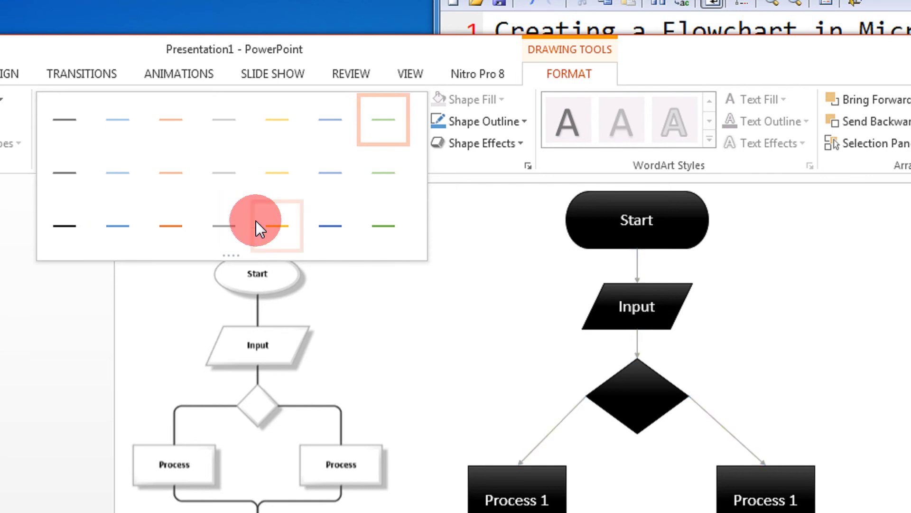
click(190, 223)
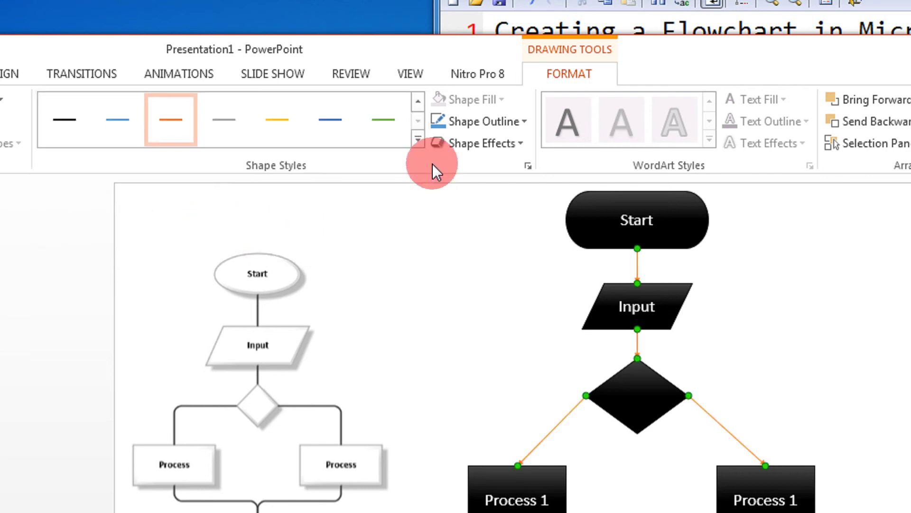
click(523, 121)
mouse_move(523, 363)
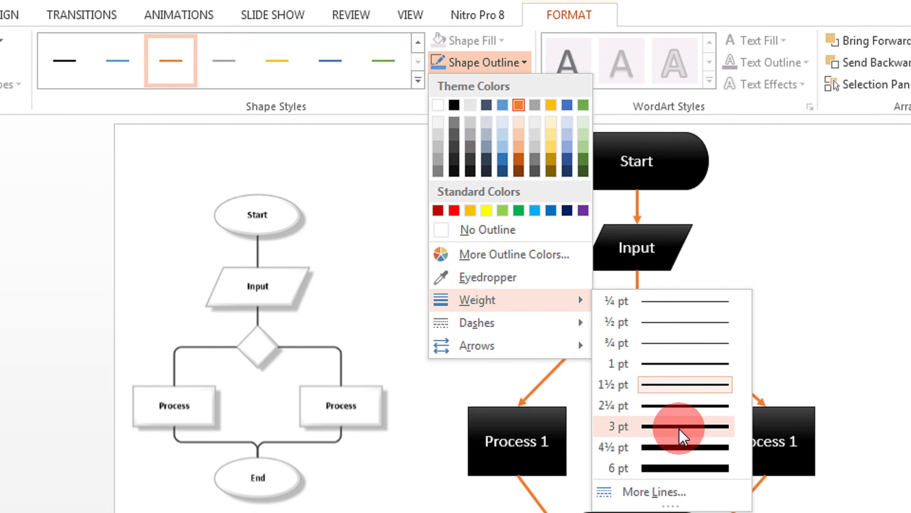
click(682, 435)
click(746, 284)
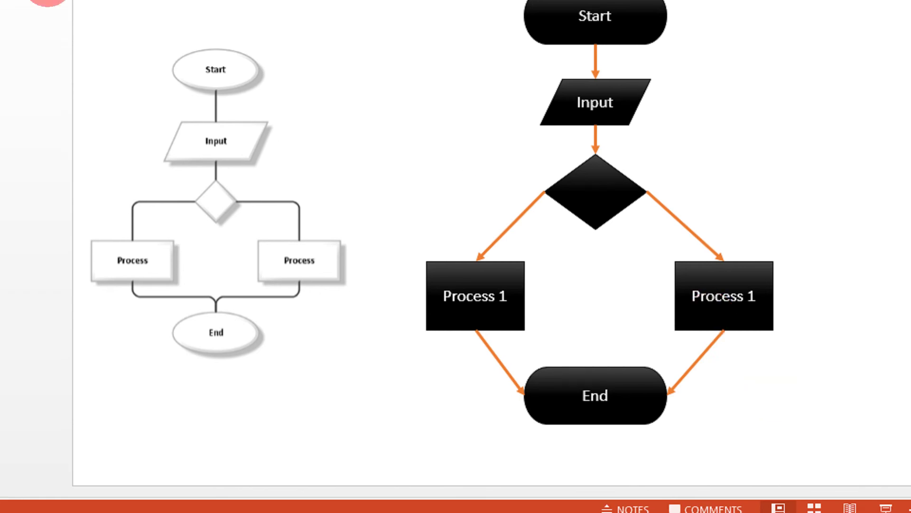
Step: Draw an Elbow Arrow Connector from the diamond's left point to the top of the left Process 1
click(28, 13)
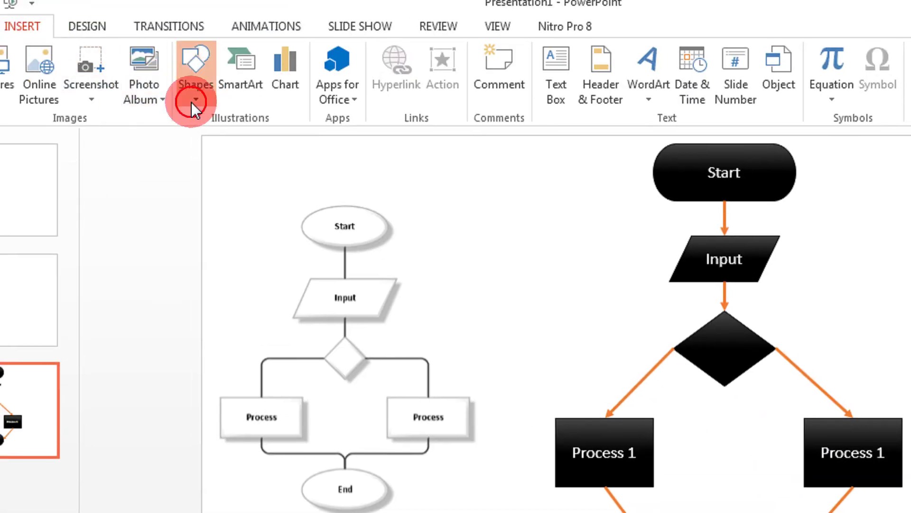
click(192, 100)
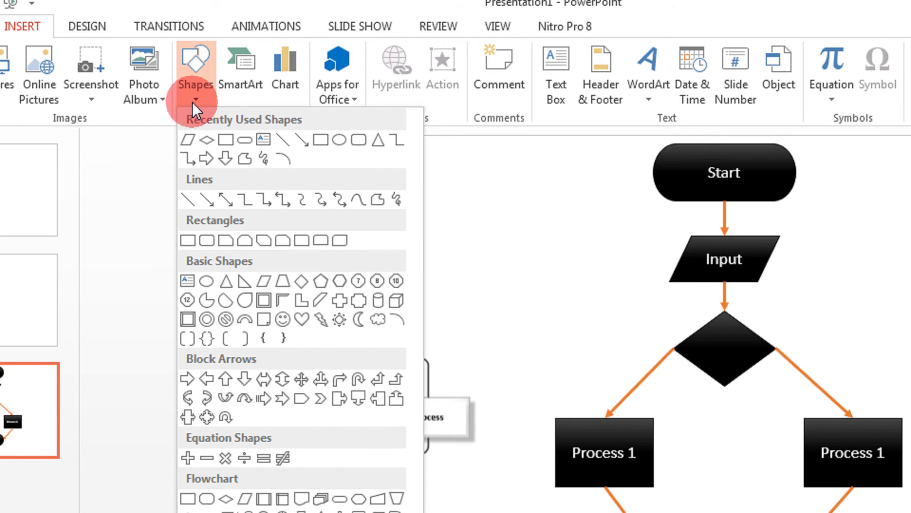
click(263, 204)
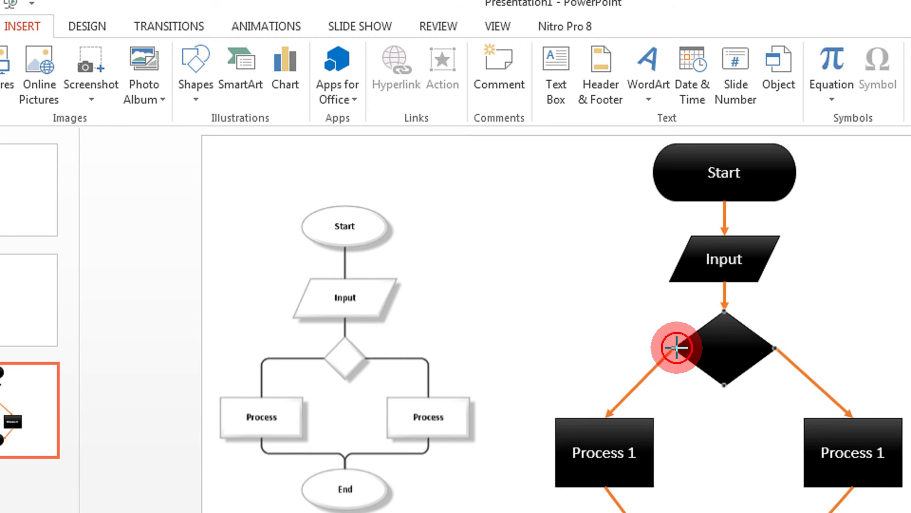
drag(676, 347, 596, 417)
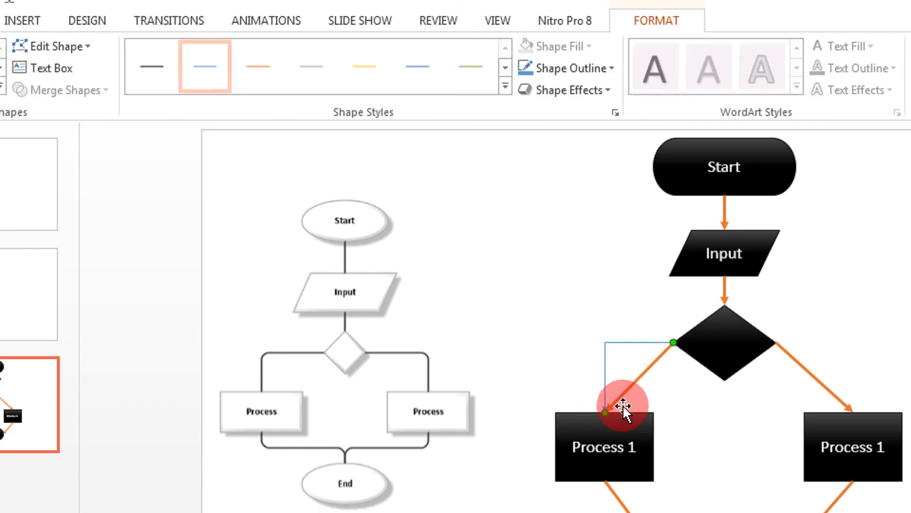
click(638, 381)
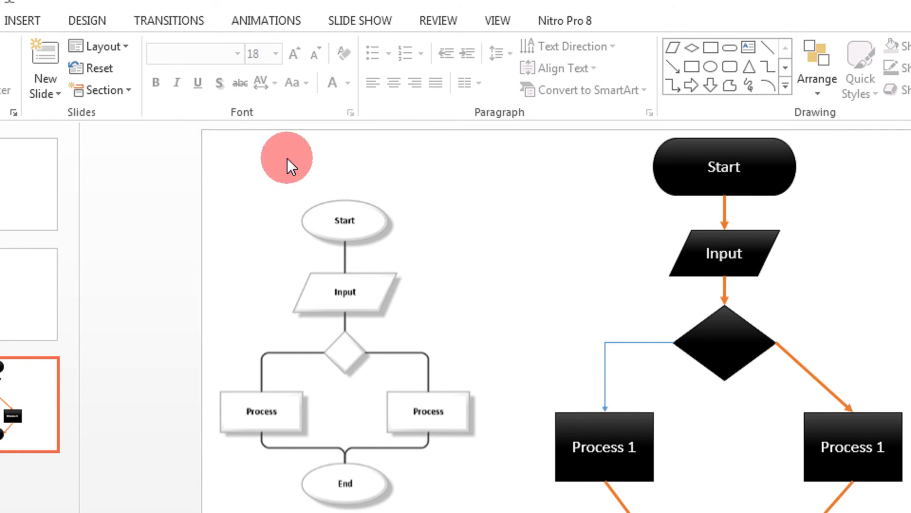
click(22, 20)
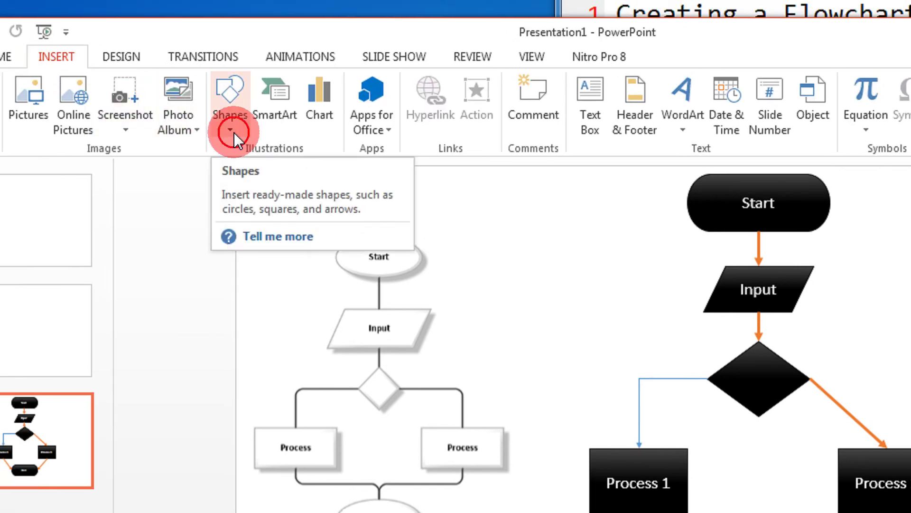
click(230, 119)
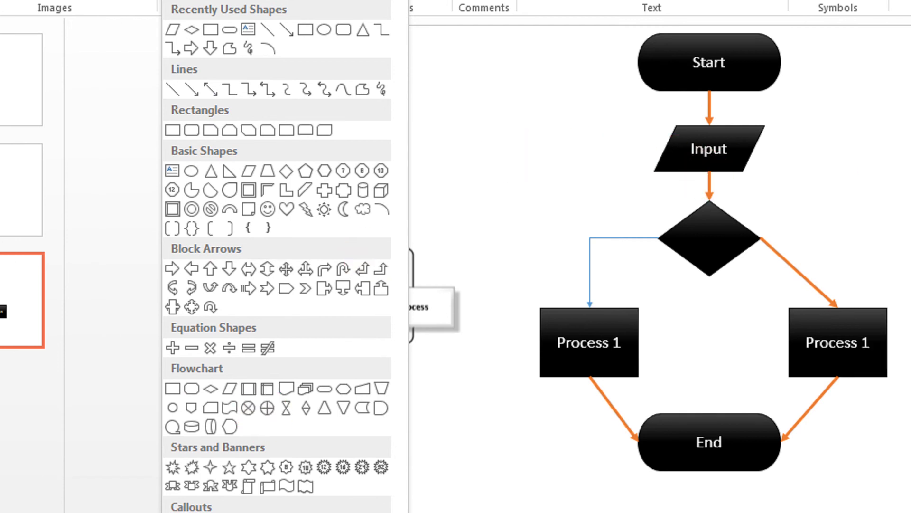
click(901, 181)
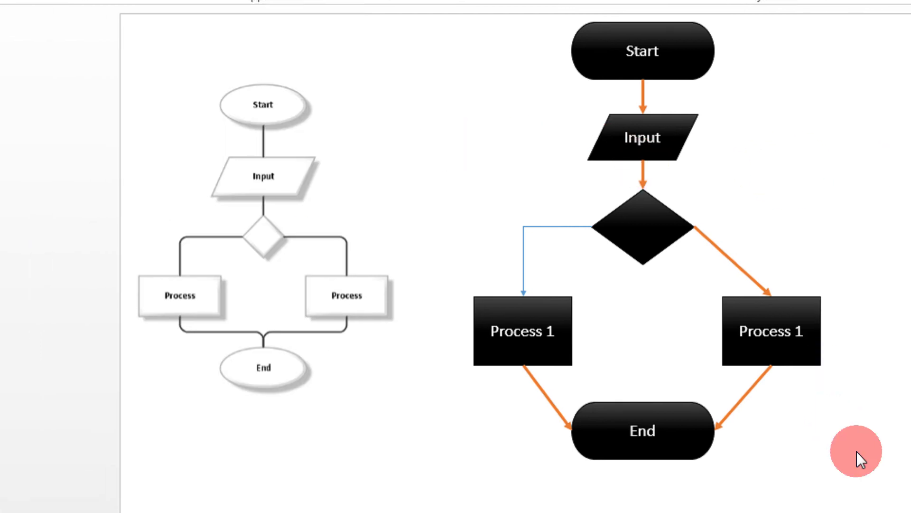
Step: Box-select every shape and connector of the black flowchart and group them
drag(857, 454, 442, 0)
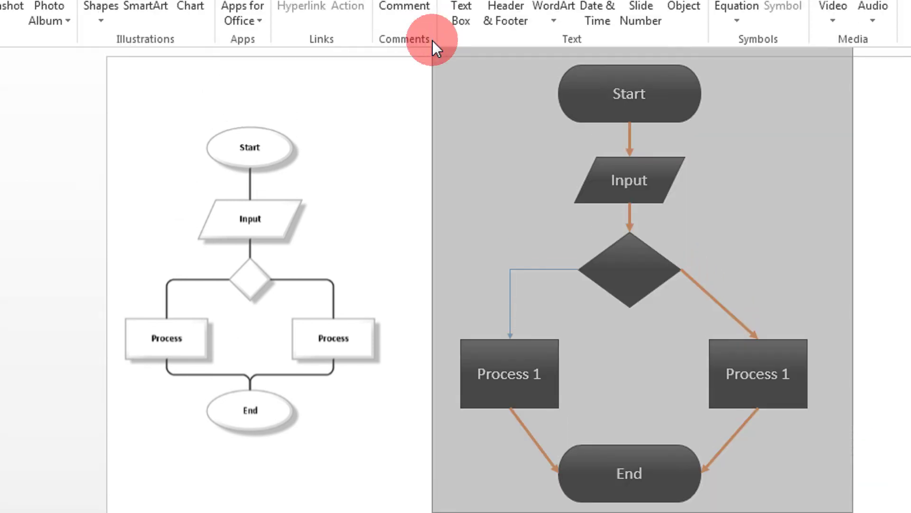
drag(432, 41, 432, 42)
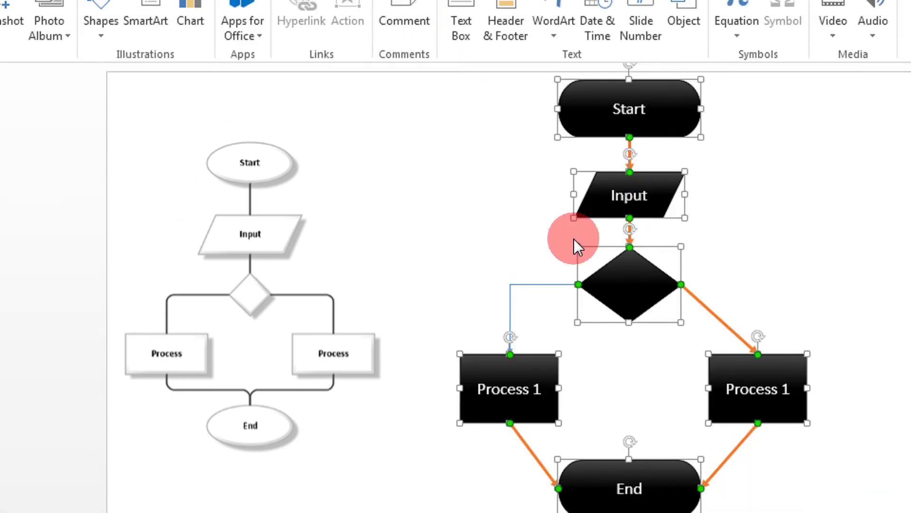
right_click(593, 127)
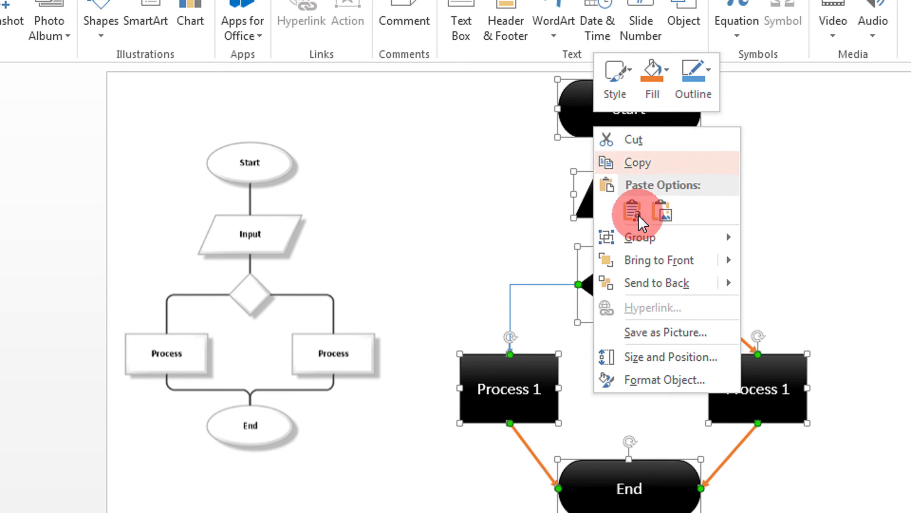
mouse_move(651, 243)
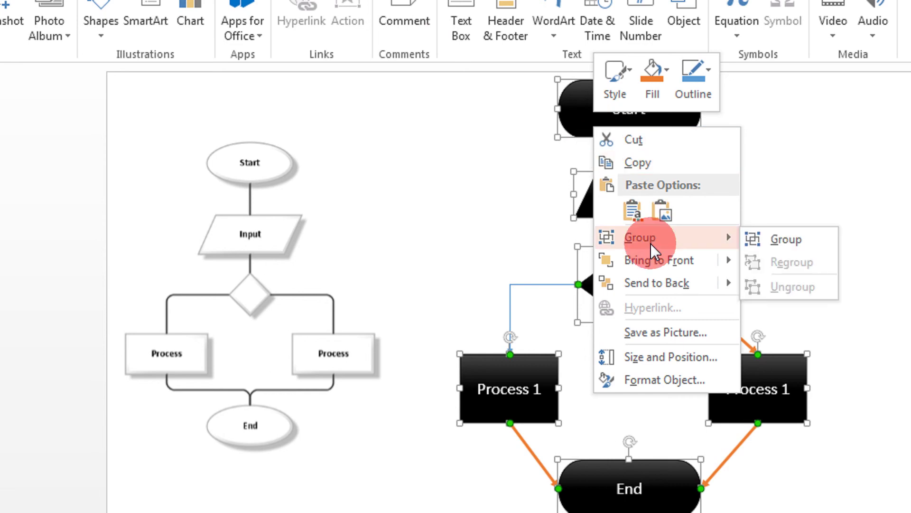
click(769, 241)
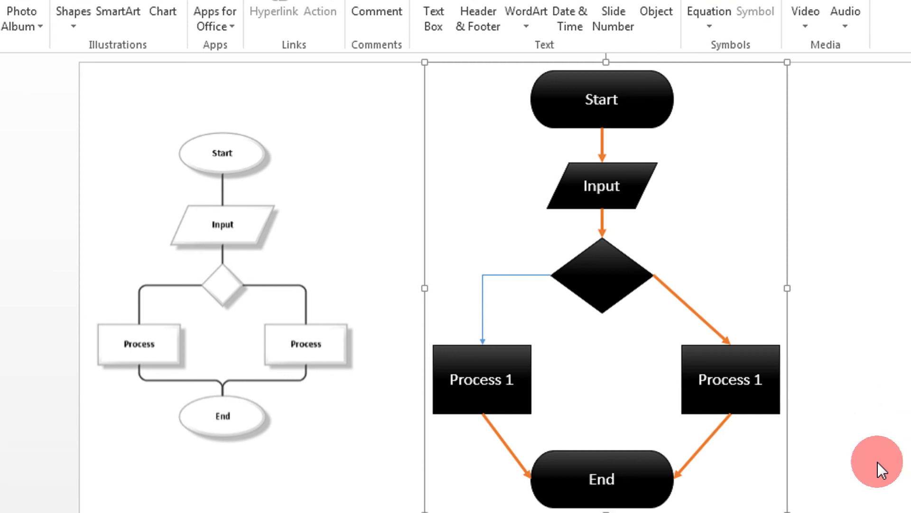
Step: Save the grouped flowchart as a picture, Picture1.png, on the Desktop
click(571, 265)
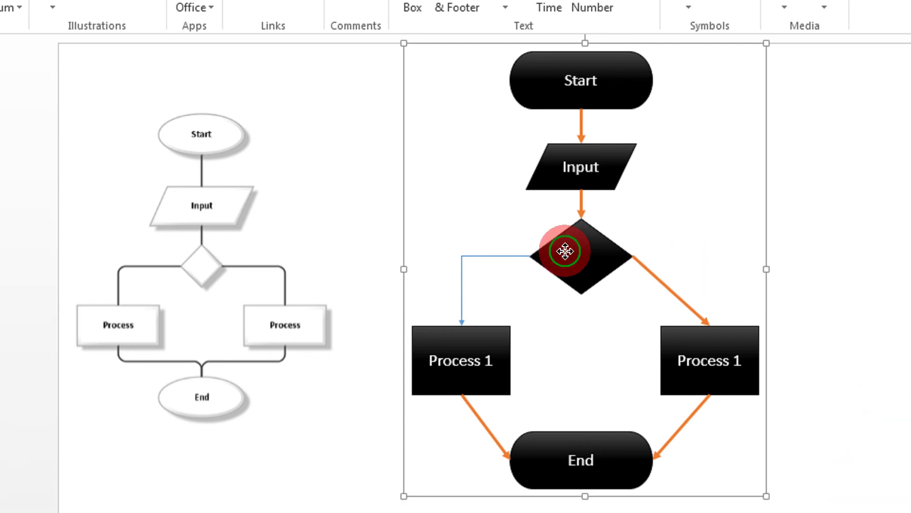
right_click(564, 251)
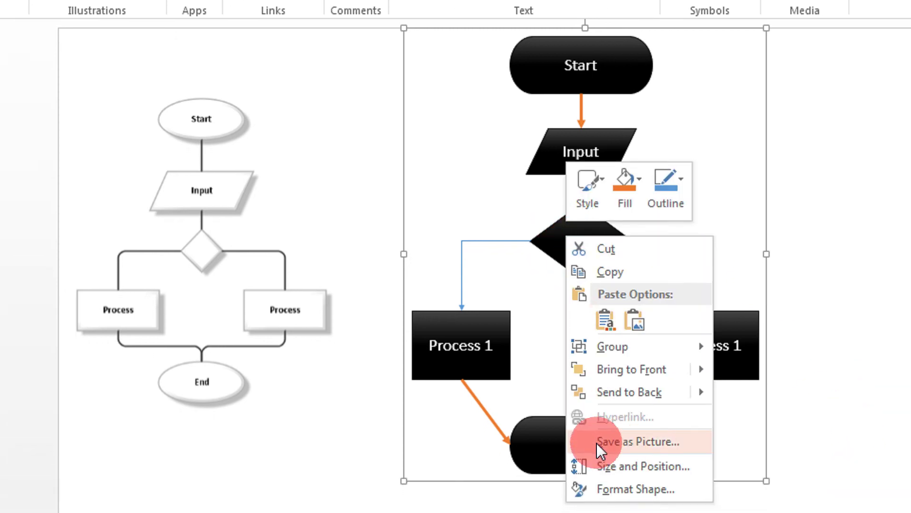
click(640, 442)
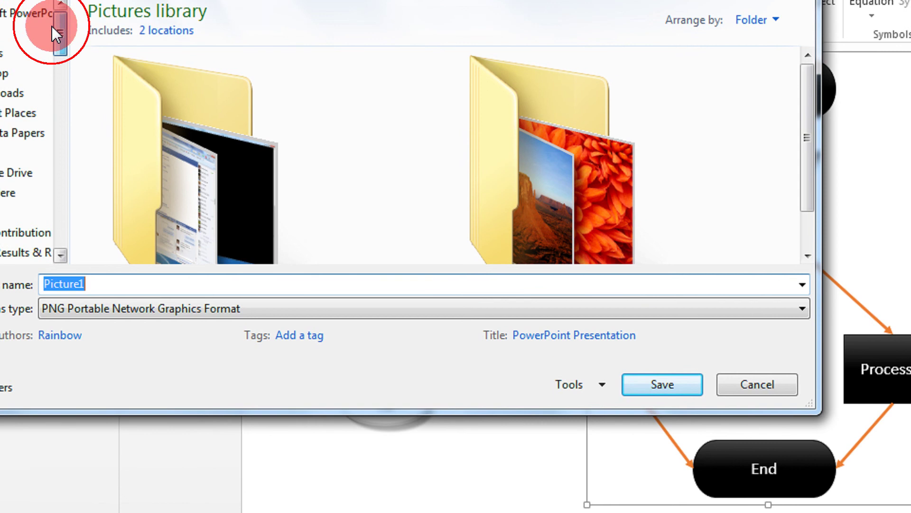
click(9, 72)
click(695, 384)
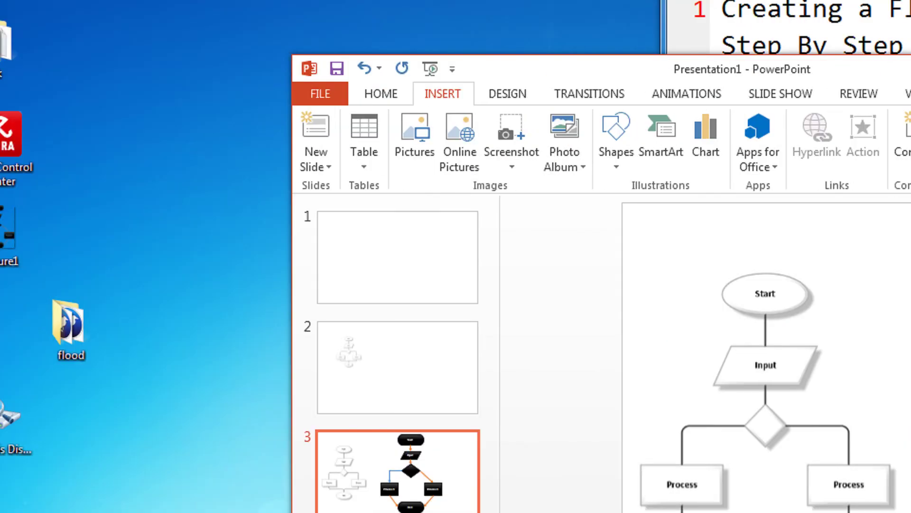
Step: Open Picture1 in Windows Photo Viewer and view it at actual size
click(14, 259)
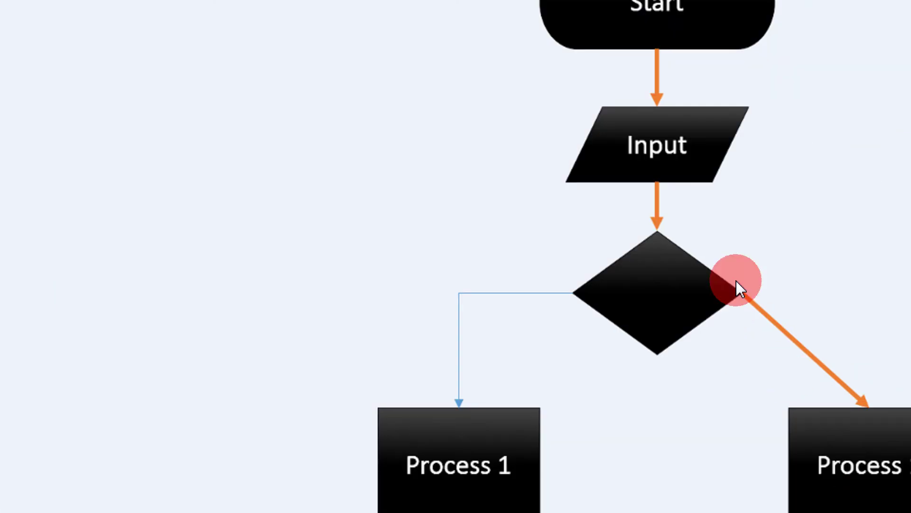
click(522, 497)
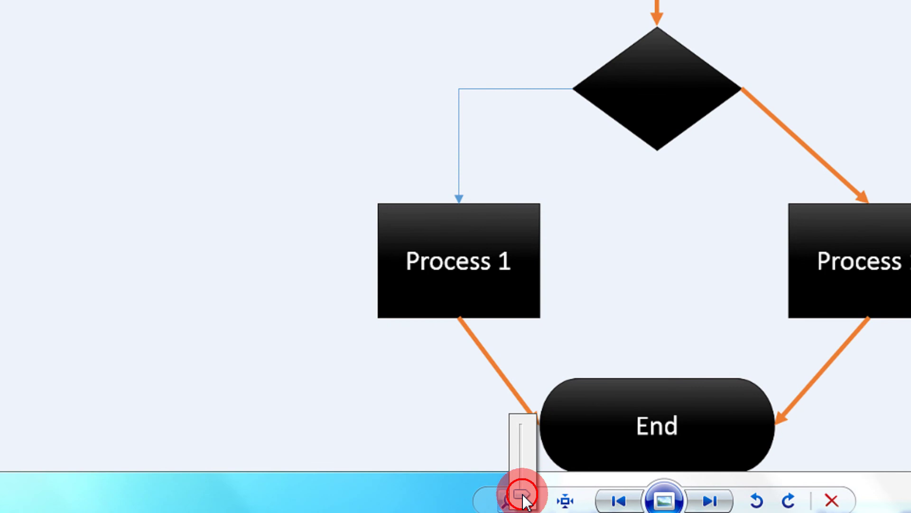
click(574, 390)
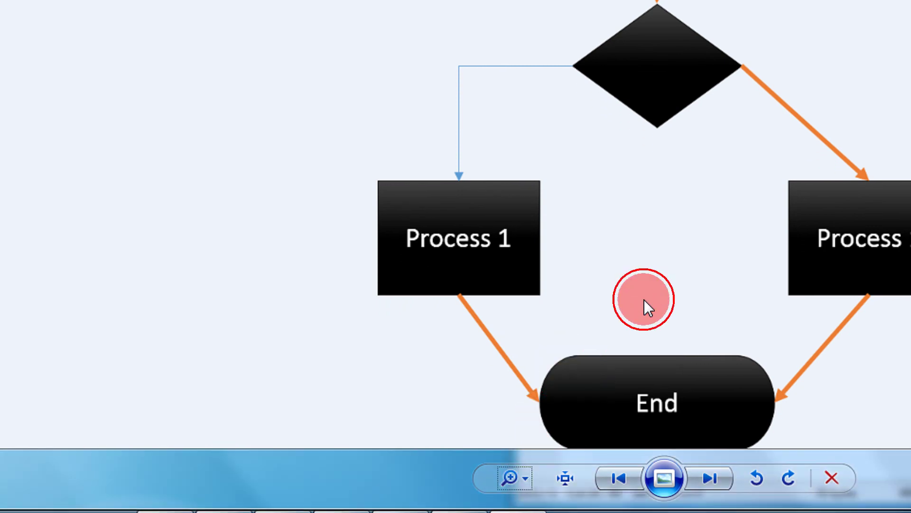
click(564, 478)
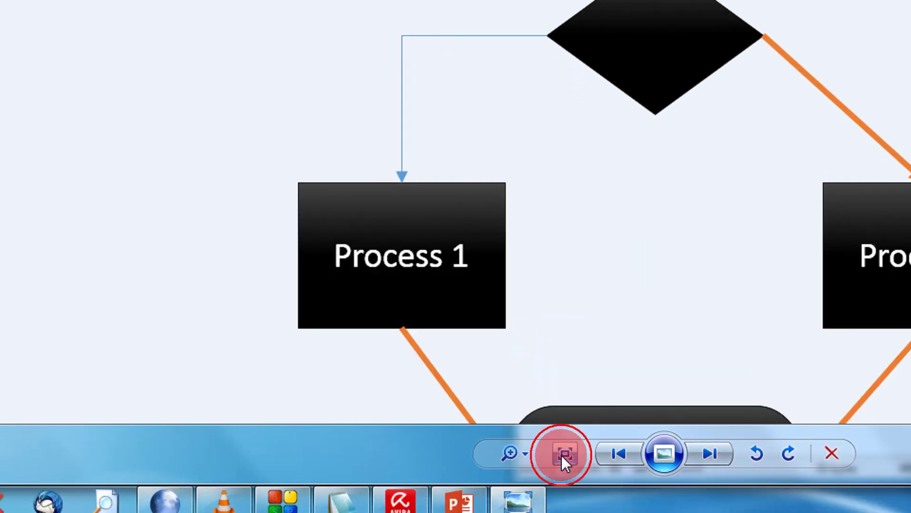
scroll(574, 303, down, 2)
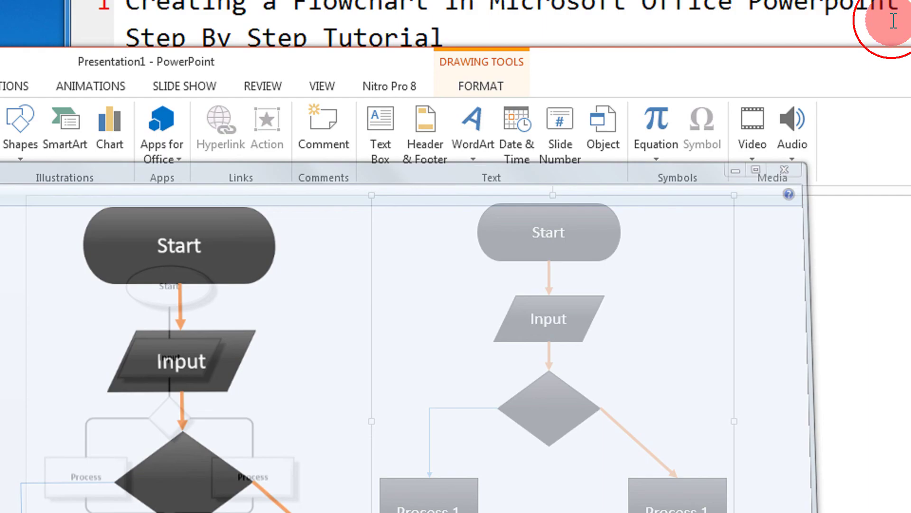
Step: Copy the grouped black flowchart in PowerPoint
click(432, 437)
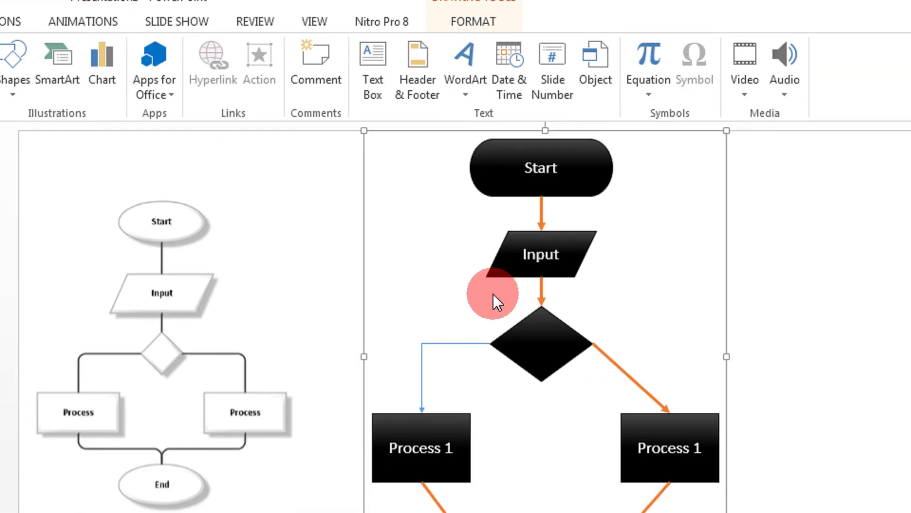
right_click(518, 290)
click(553, 296)
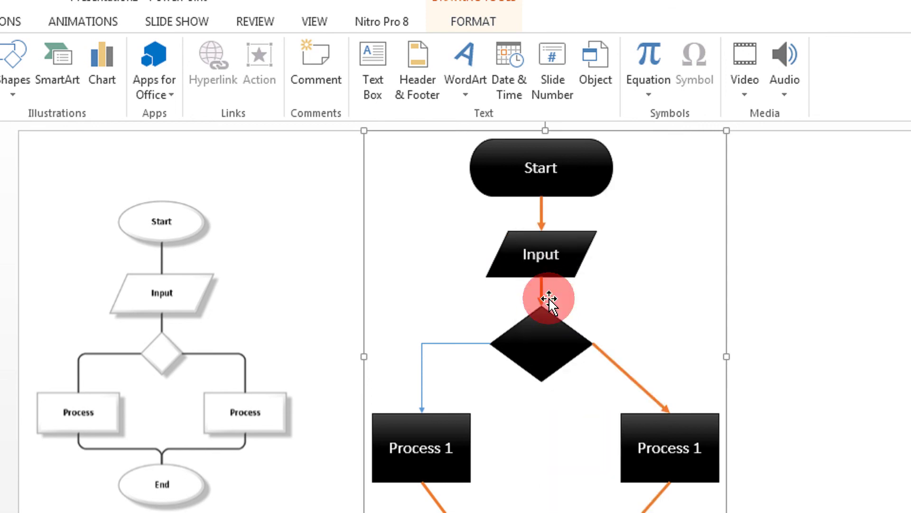
Step: Launch Word 2013 with a blank document from the app launcher
key(alt+space)
text(word)
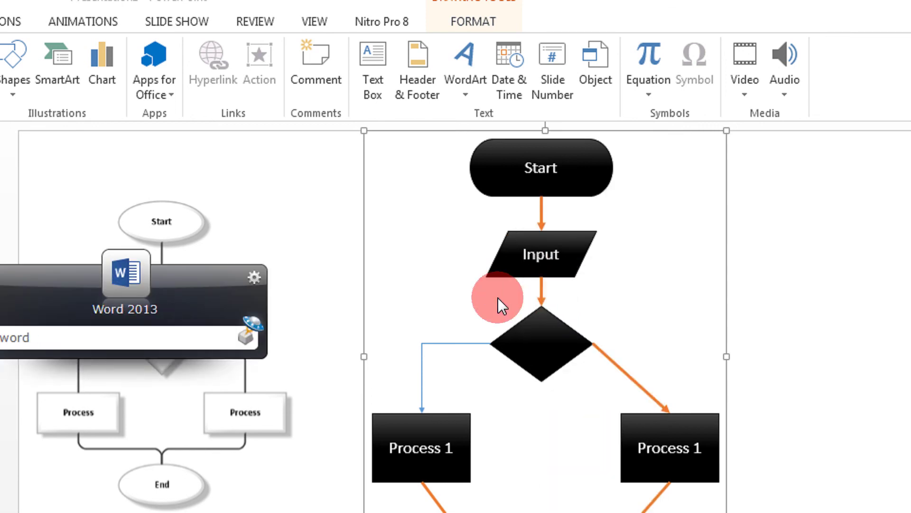
key(Return)
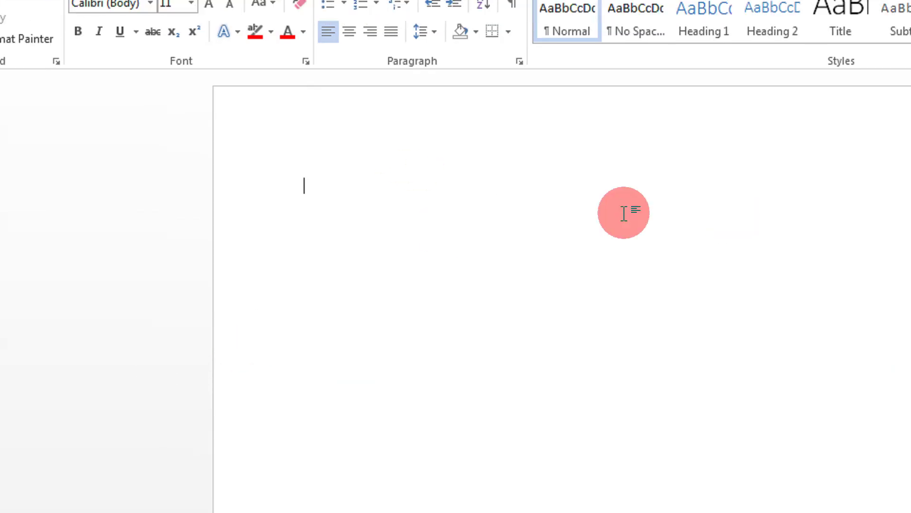
Step: Paste the copied flowchart onto the blank Word page
key(alt+Tab)
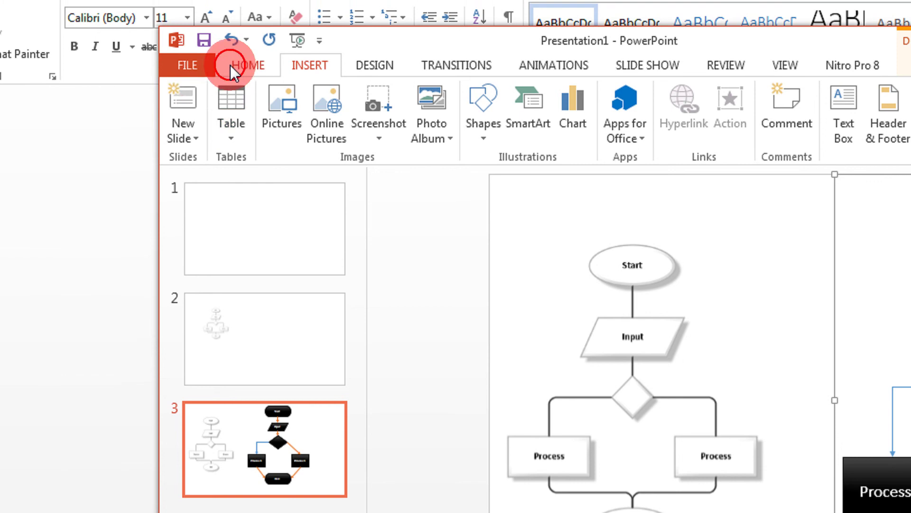
click(230, 65)
click(3, 35)
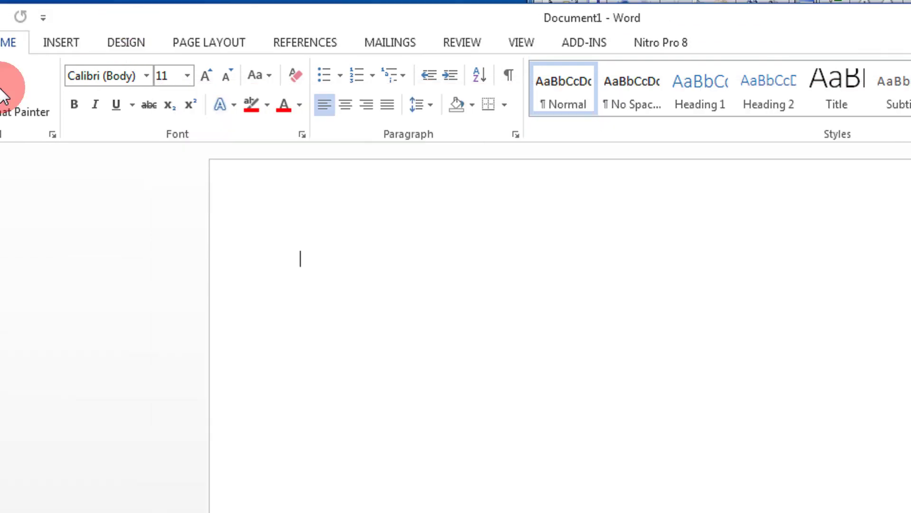
click(19, 84)
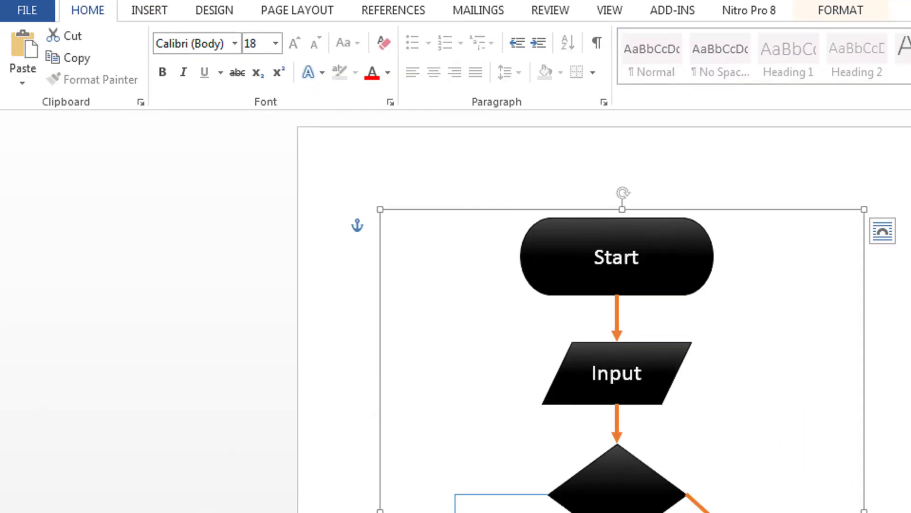
scroll(624, 336, down, 8)
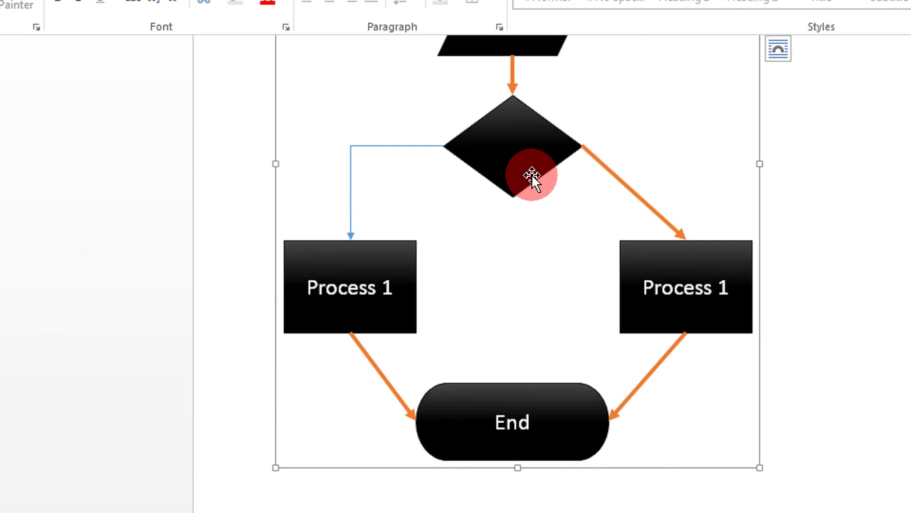
Step: Ungroup the pasted flowchart into separate shapes
right_click(531, 175)
mouse_move(683, 287)
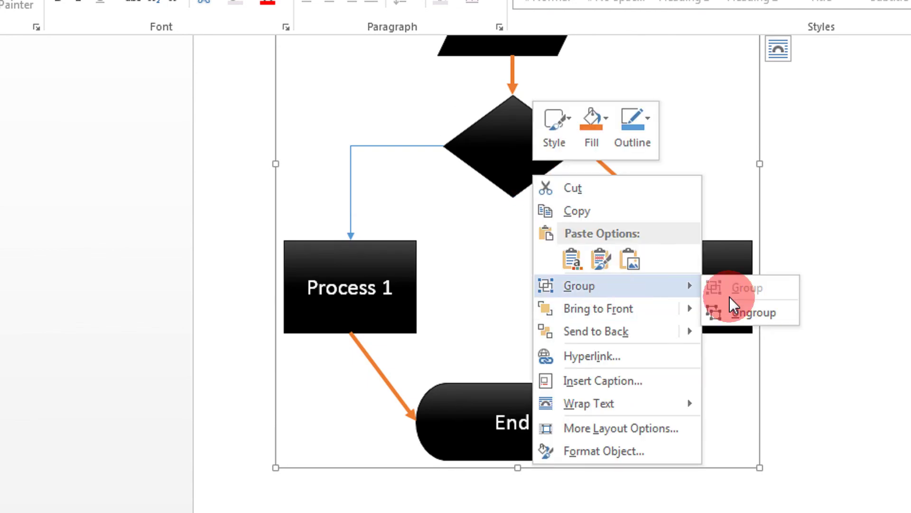
right_click(476, 167)
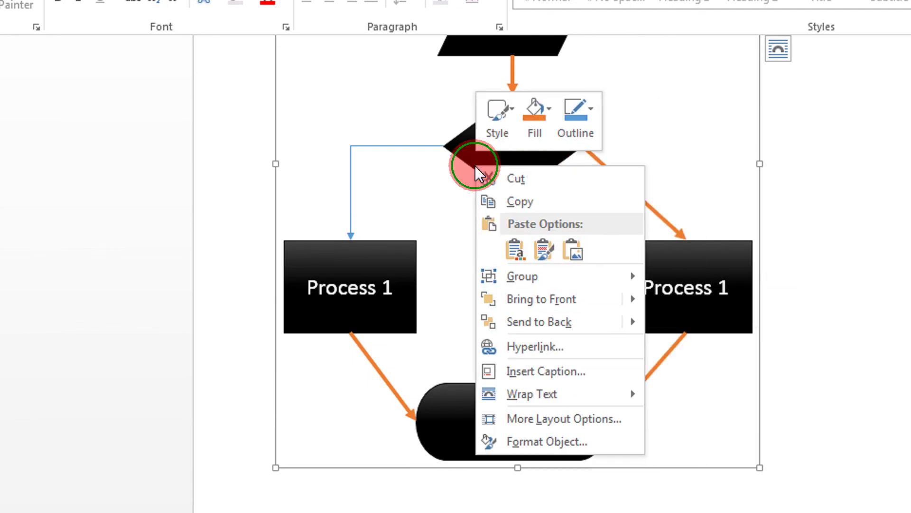
mouse_move(554, 283)
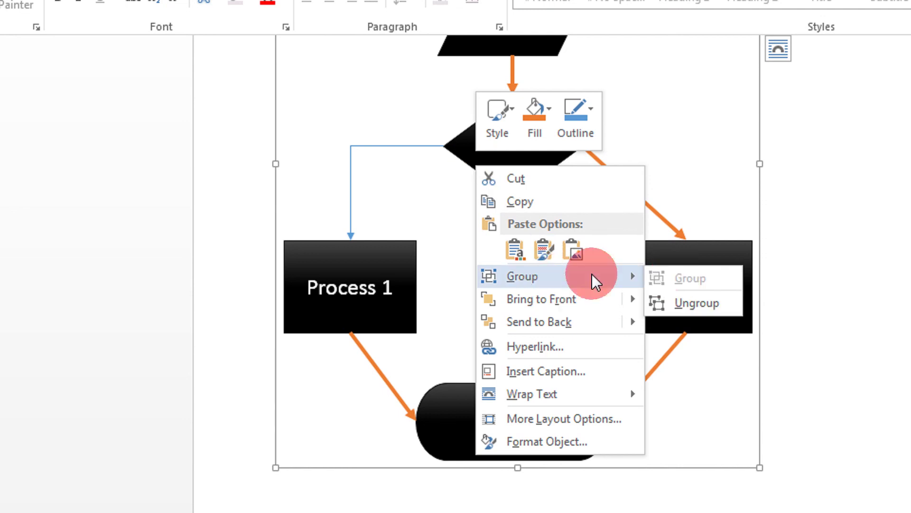
click(692, 304)
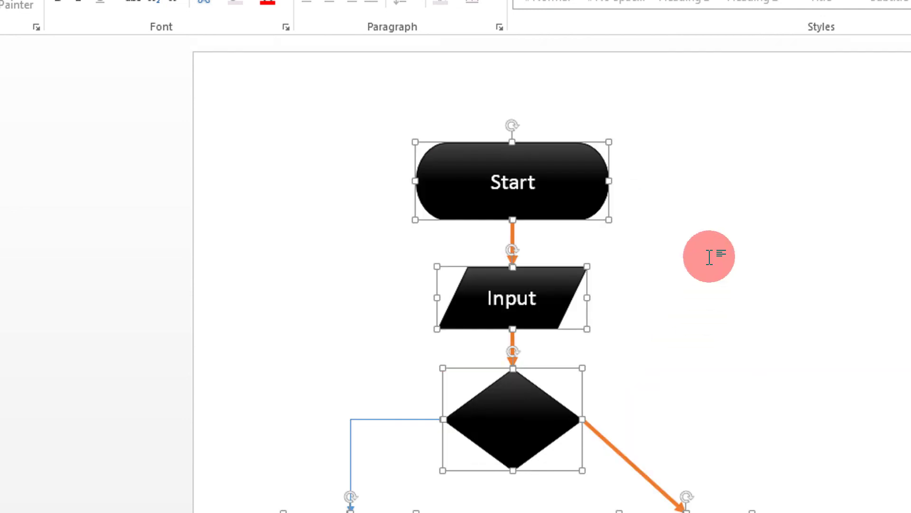
Step: Replace the Input shape's label with 'My New Ip'
scroll(697, 247, down, 1)
click(526, 314)
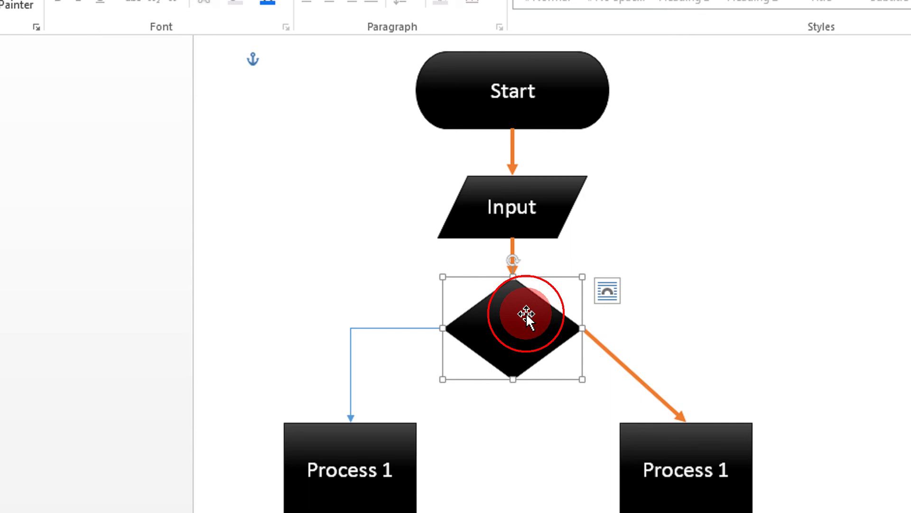
click(516, 220)
double_click(487, 208)
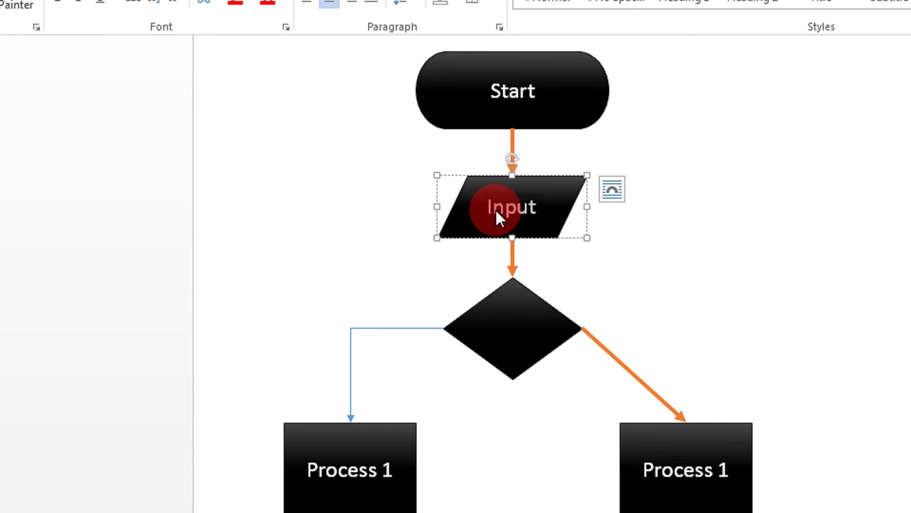
text(My In)
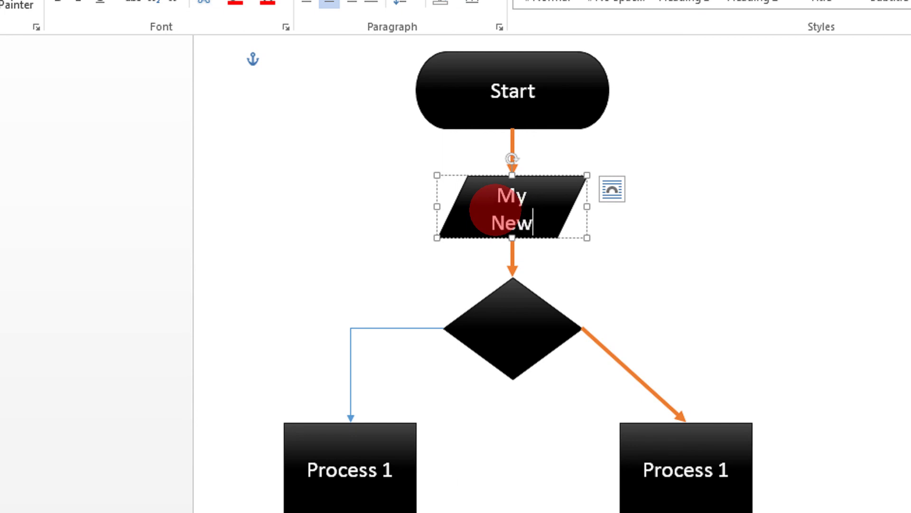
text(w Ip)
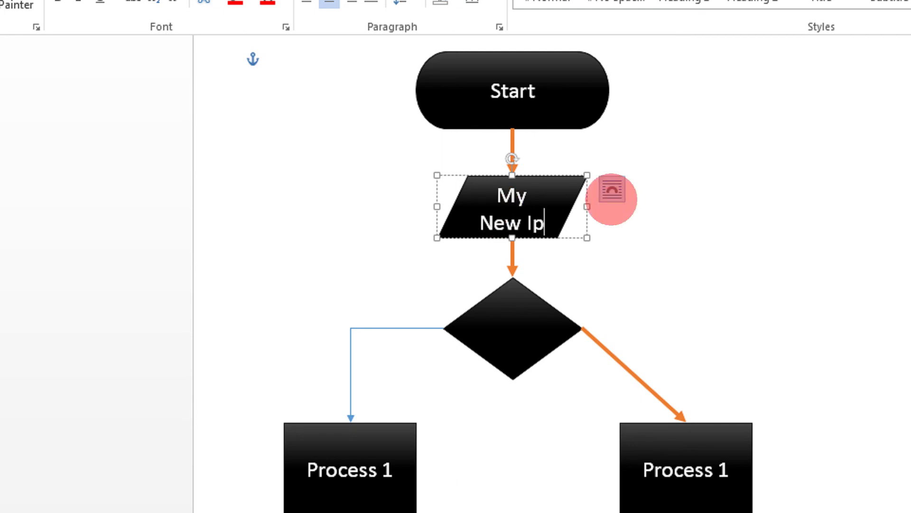
click(854, 213)
Step: Select the connector below the relabelled My New Ip shape
scroll(712, 261, down, 3)
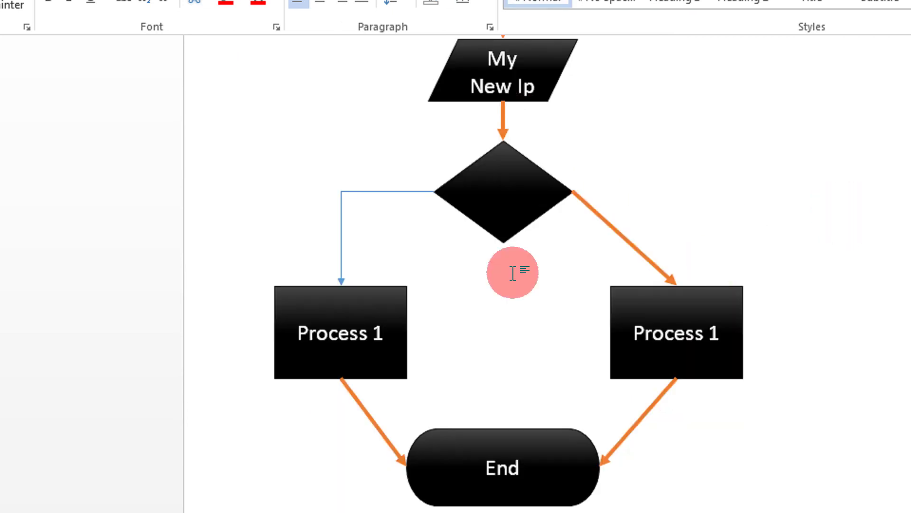
click(495, 128)
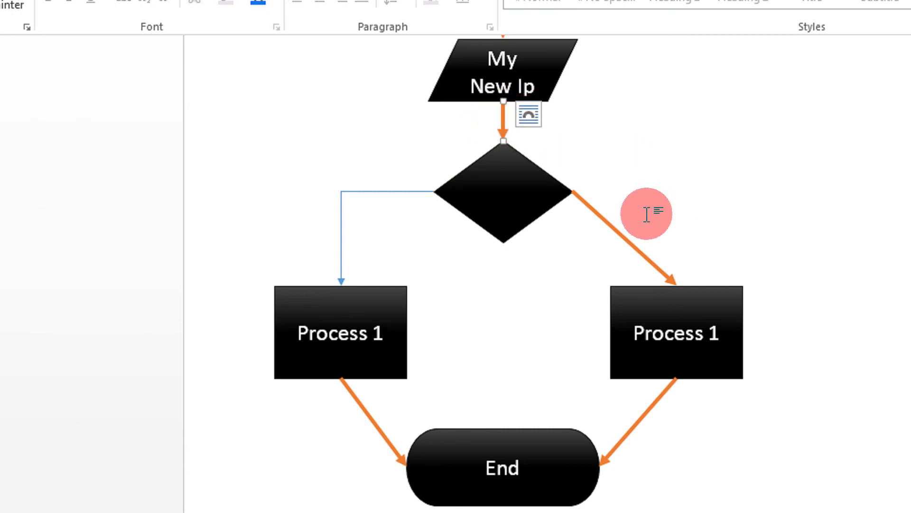
scroll(646, 213, up, 3)
Step: Reattach the top end of the Start-to-My New Ip connector to Start's bottom edge
click(502, 151)
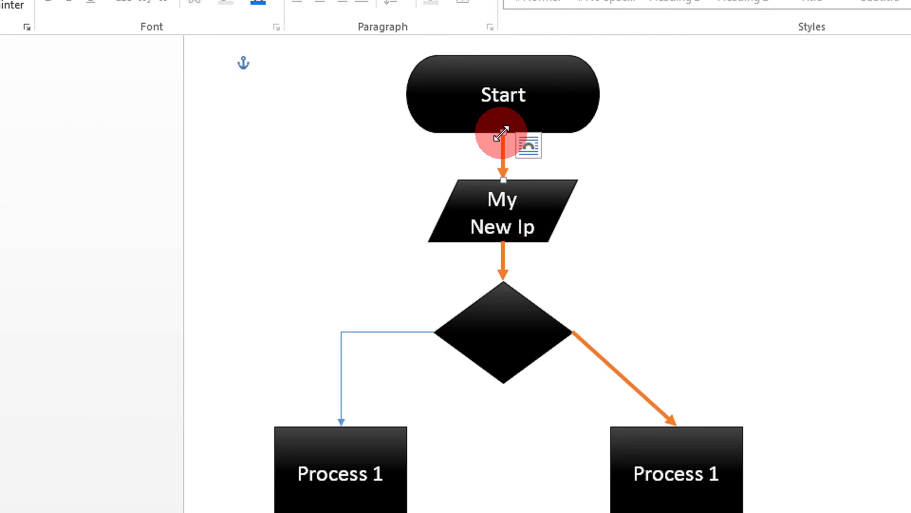
mouse_move(501, 133)
mouse_down()
mouse_move(500, 108)
mouse_move(504, 128)
mouse_up()
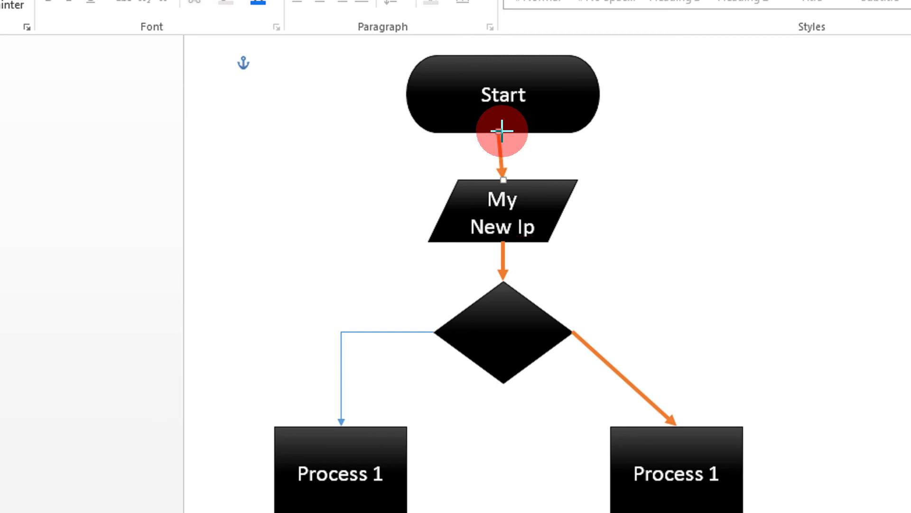
click(571, 172)
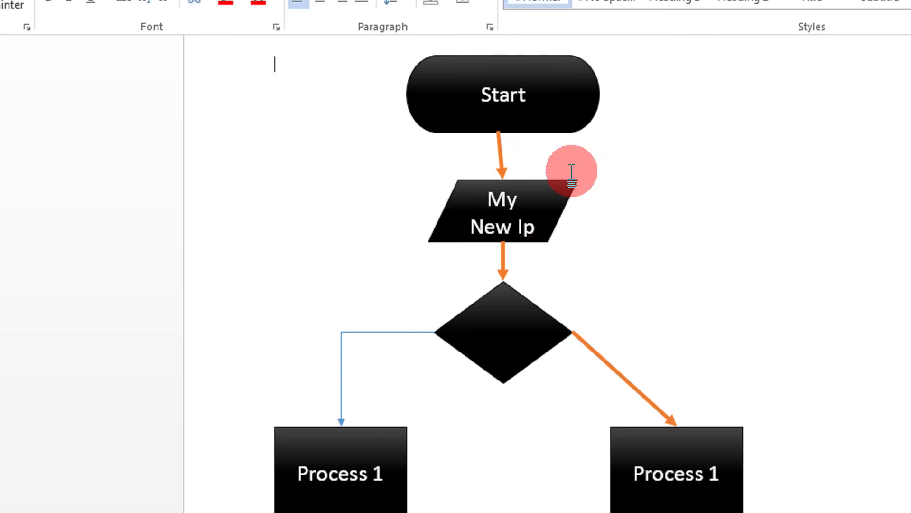
click(496, 134)
drag(497, 134, 510, 124)
Step: Nudge the Start shape up and back down with the arrow keys to align it
click(530, 118)
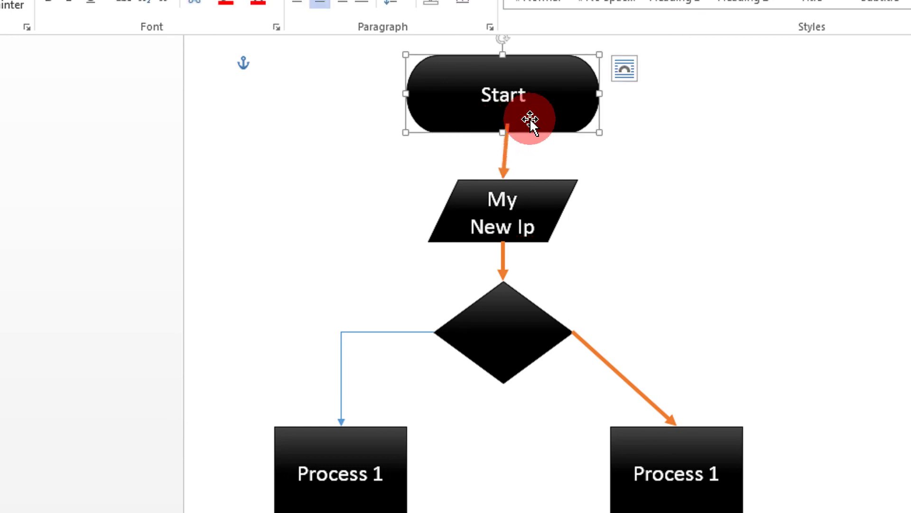
key(Up)
key(Up)
key(Up)
key(Up)
key(Up)
key(Up)
key(Up)
key(Up)
key(Up)
key(Up)
key(Up)
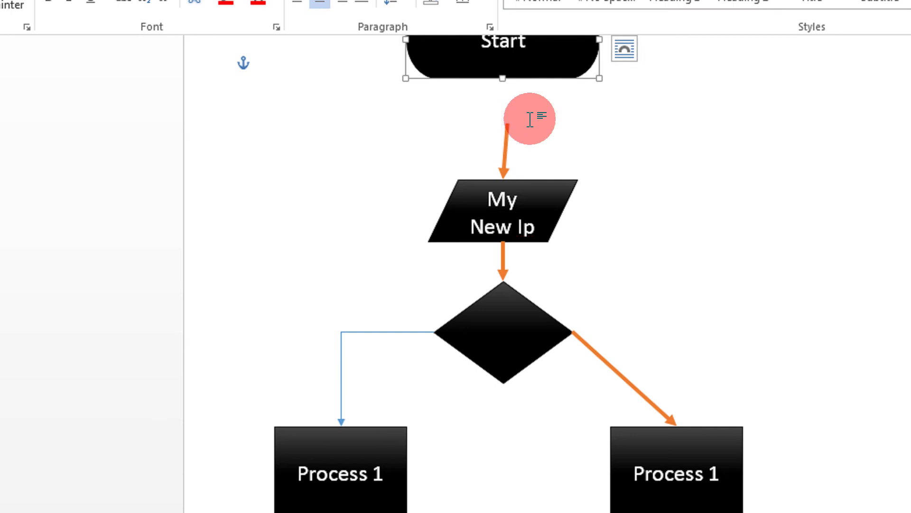
key(Down)
key(Down)
key(Down)
key(Down)
key(Down)
key(Down)
key(Down)
key(Down)
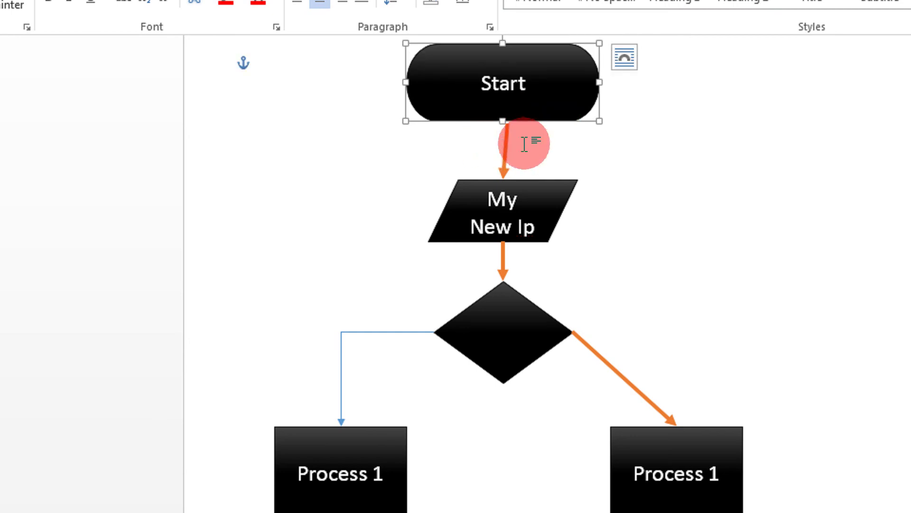